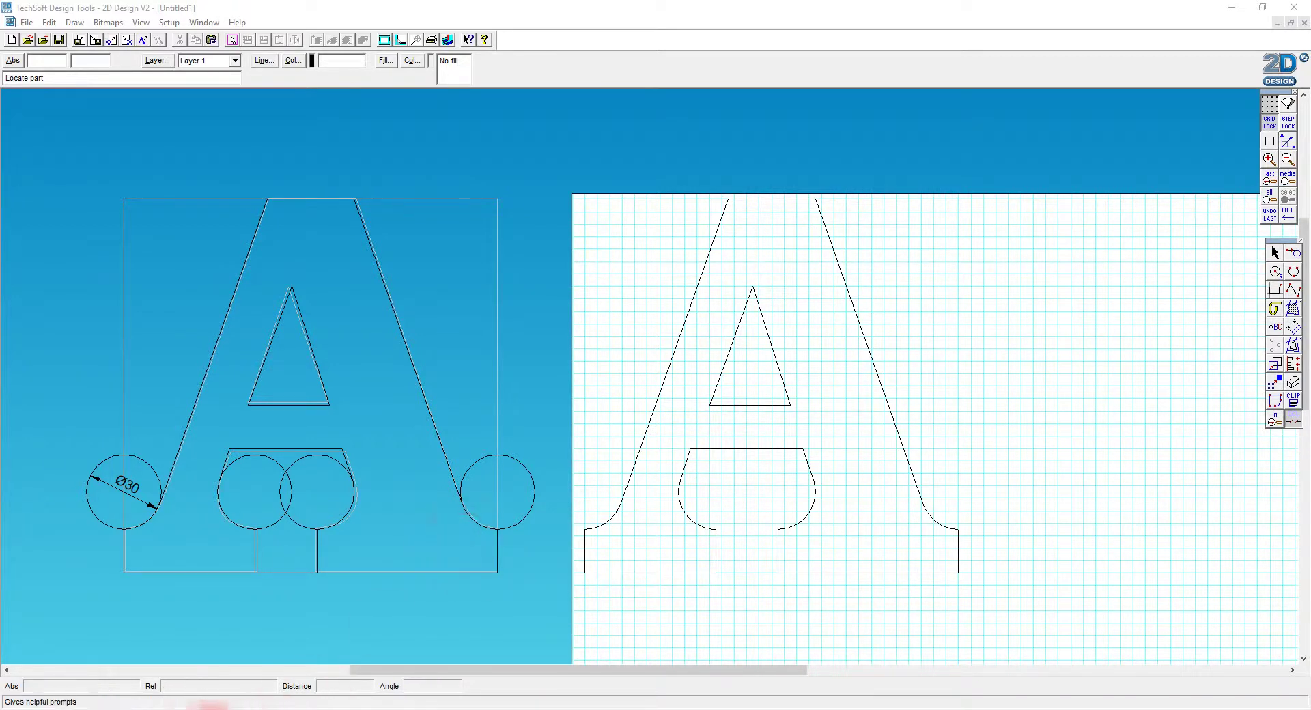
Step: After checking the Fusion 360 sketch, move the finished A outline further right on the grid
click(109, 709)
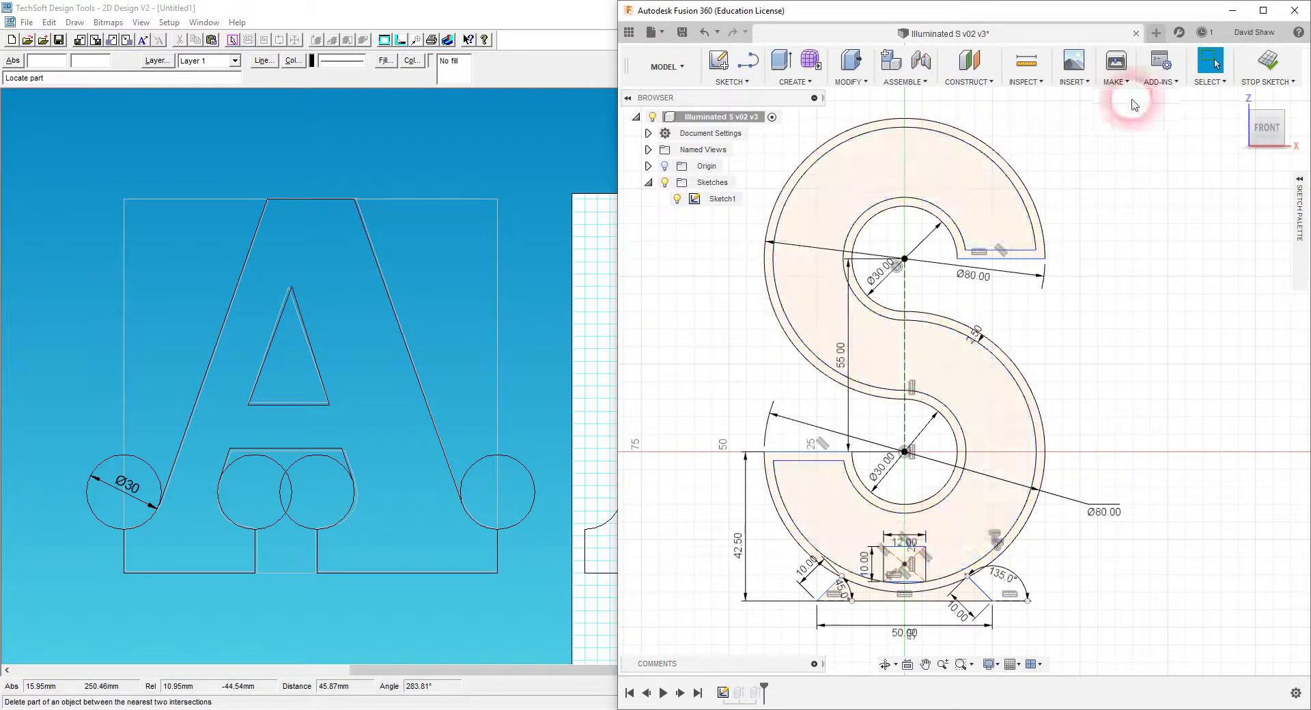
click(1233, 11)
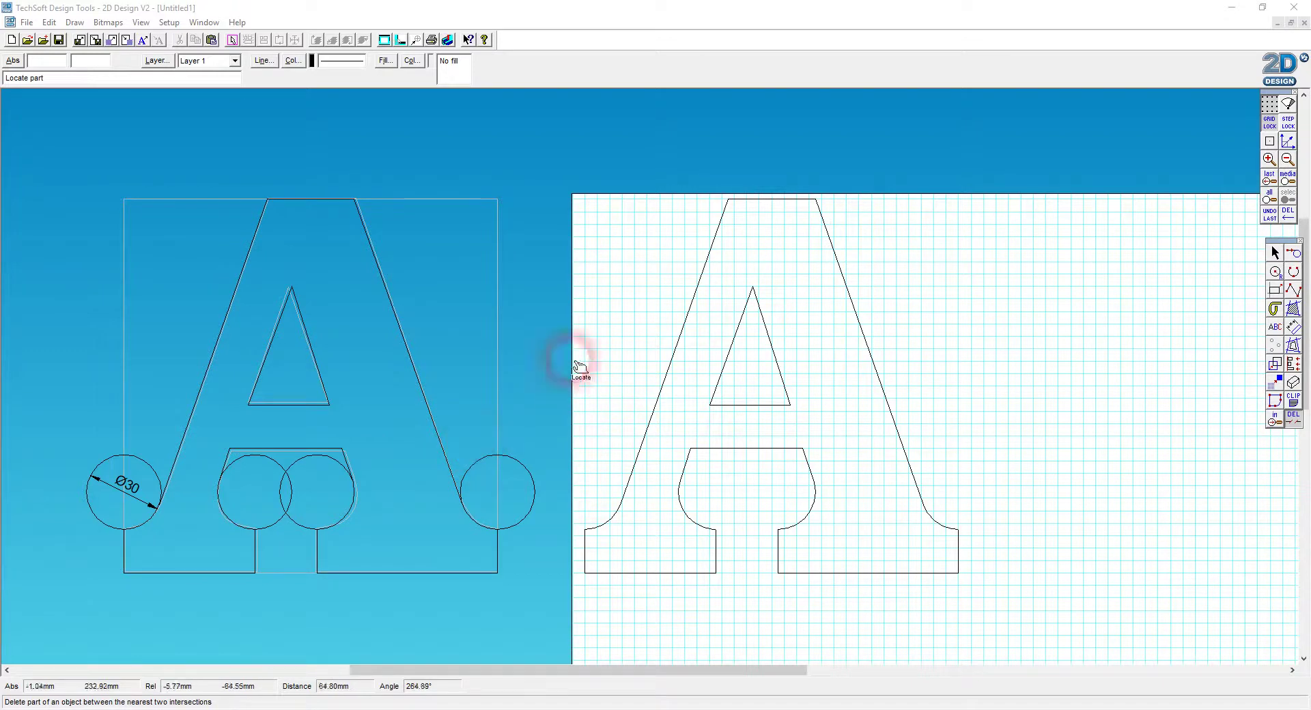
click(1286, 260)
drag(554, 179, 1035, 596)
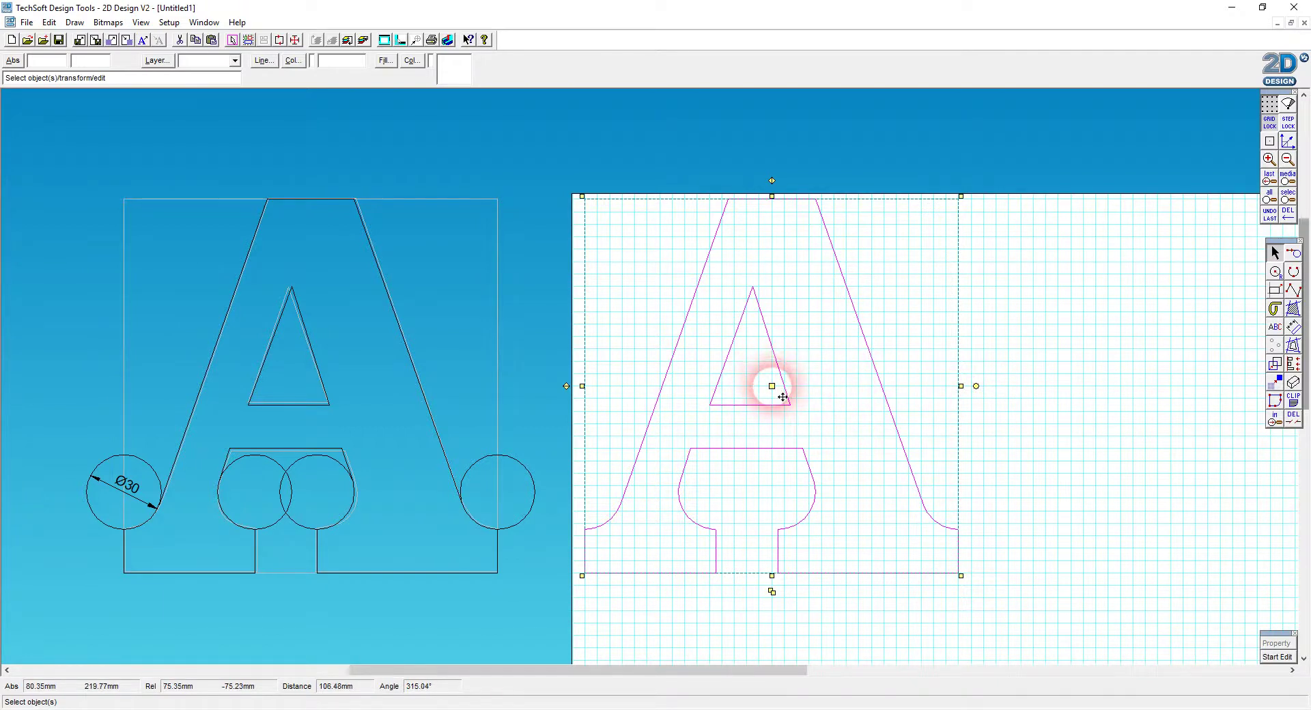
drag(783, 397, 1252, 396)
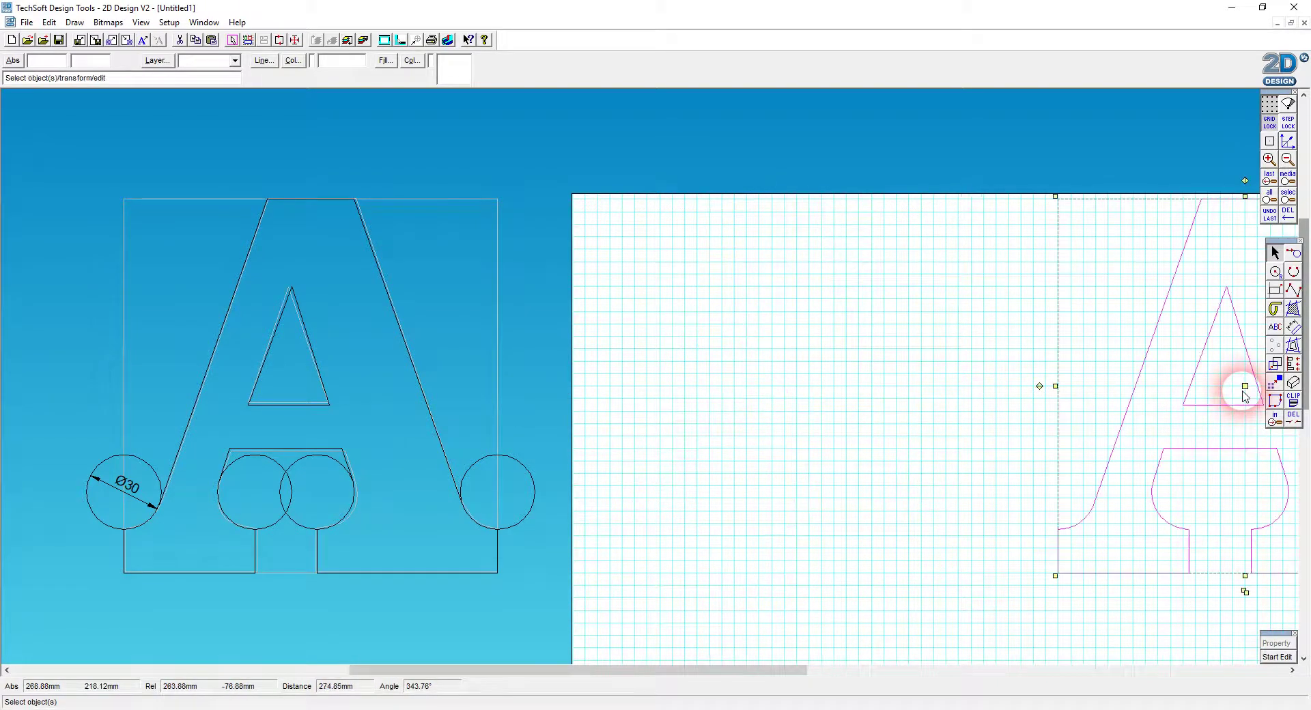
click(849, 313)
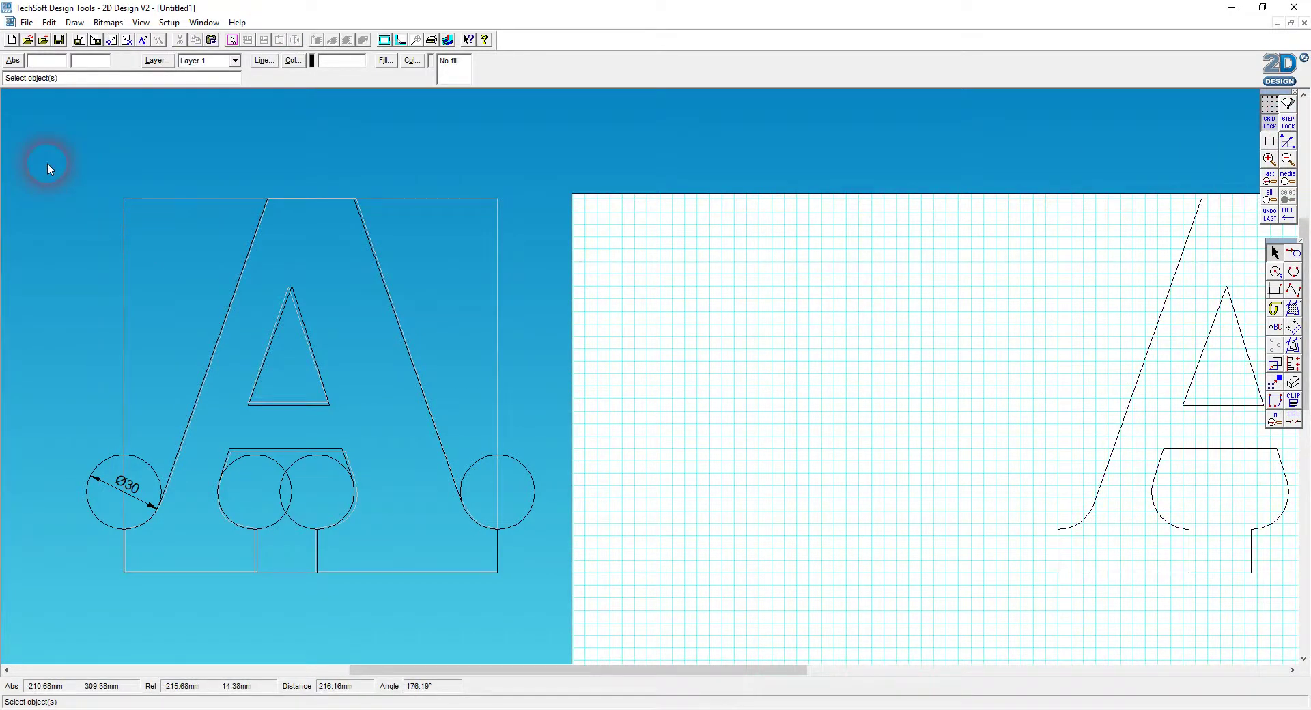
Step: Copy the whole construction A, Ø30 circles included, and place the copy where the outline stood
drag(47, 163, 559, 594)
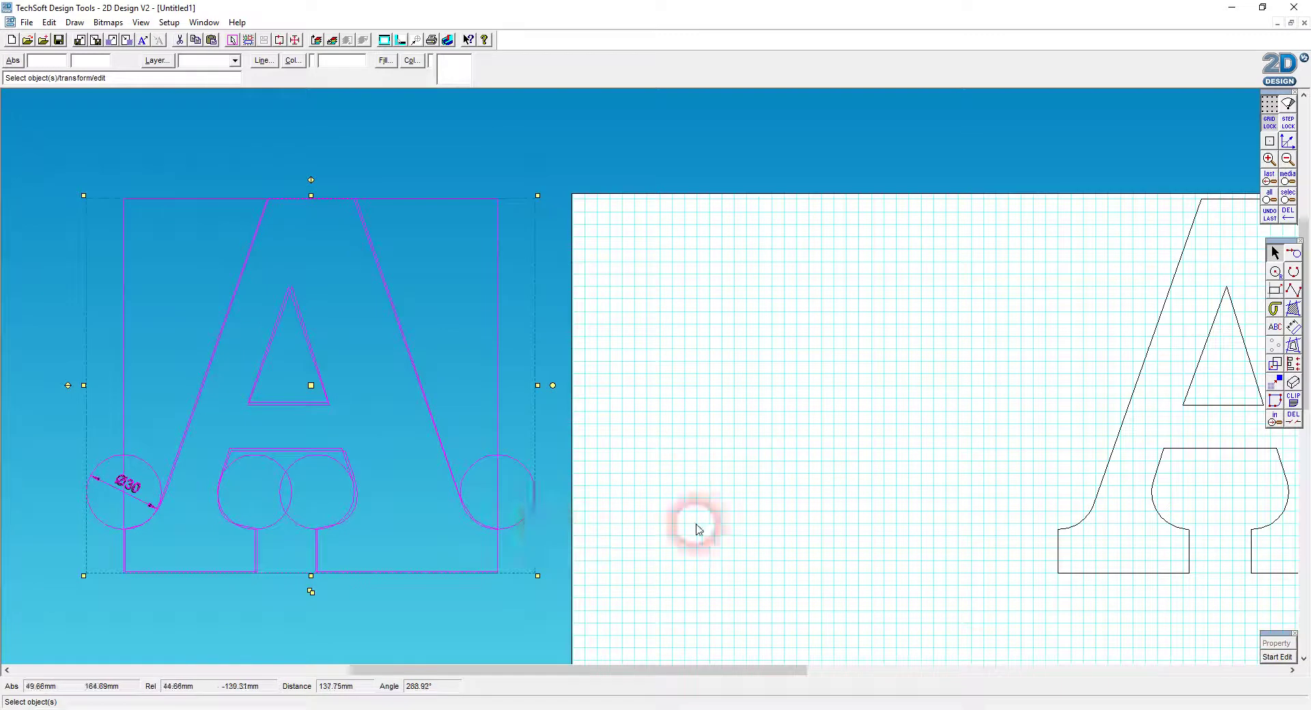
key(ctrl+c)
key(ctrl+v)
drag(660, 381, 811, 395)
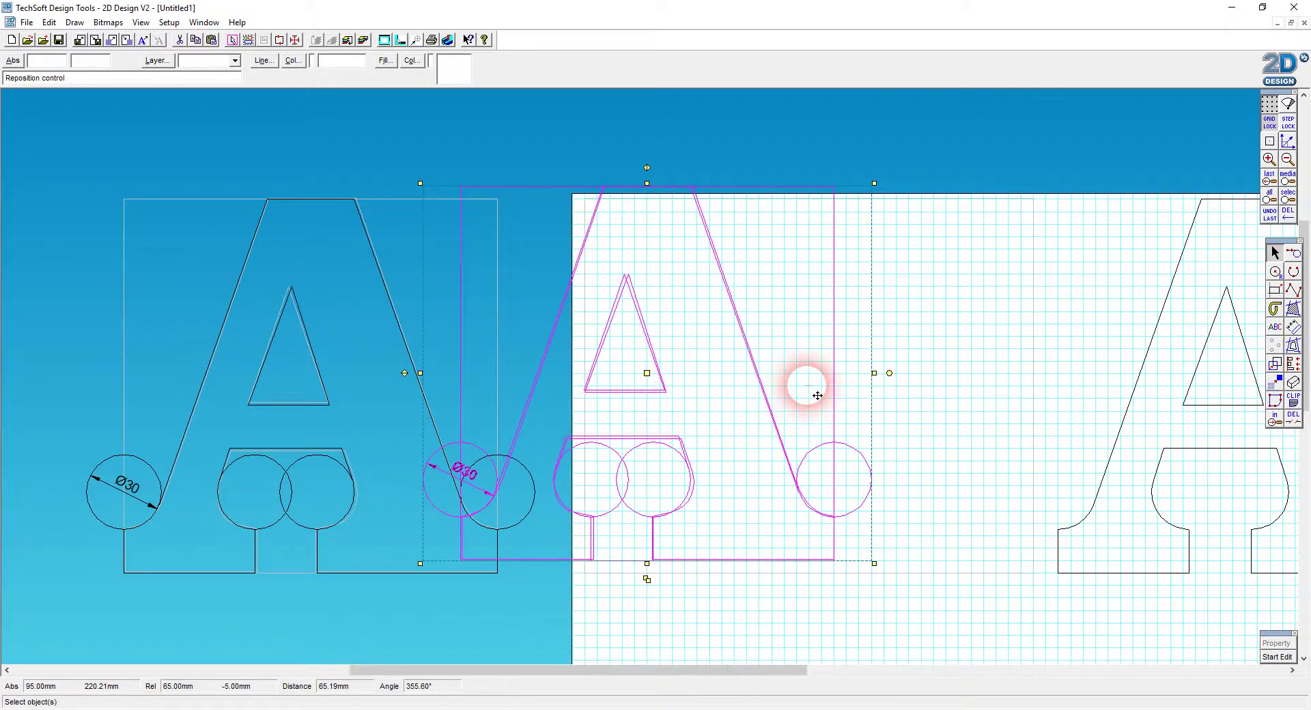
drag(818, 395, 777, 389)
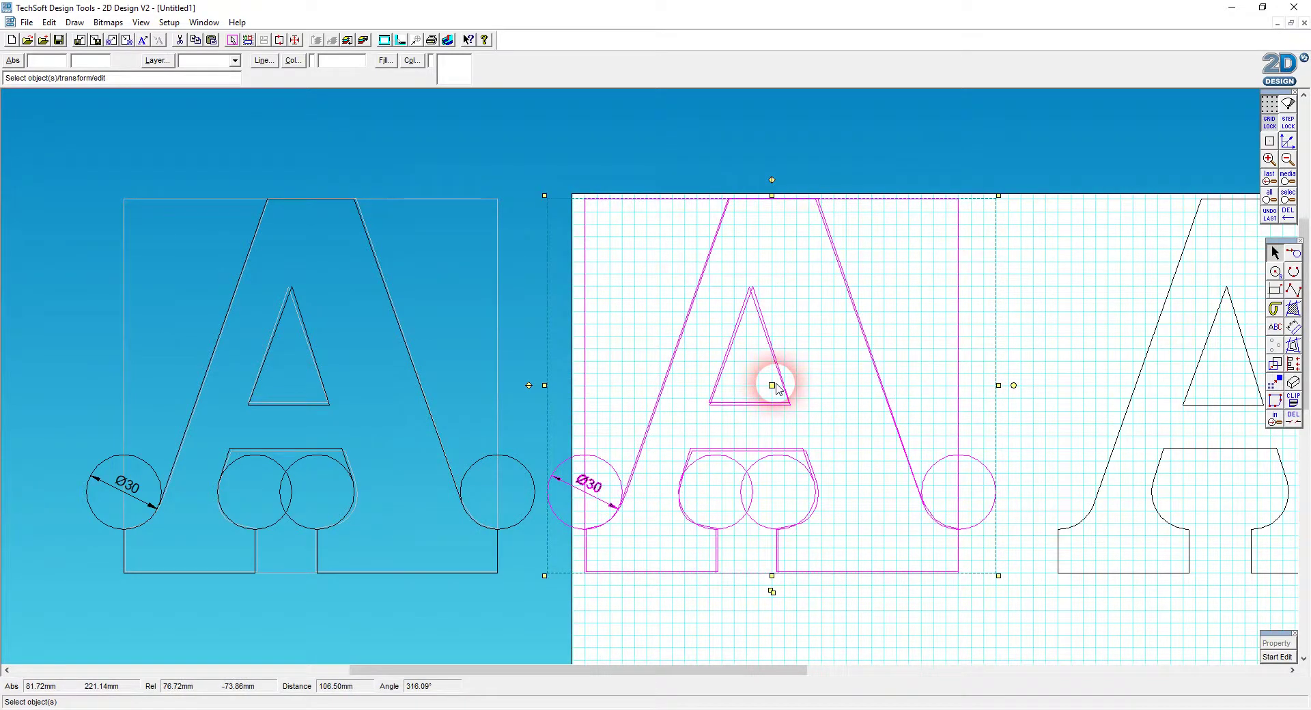
click(833, 627)
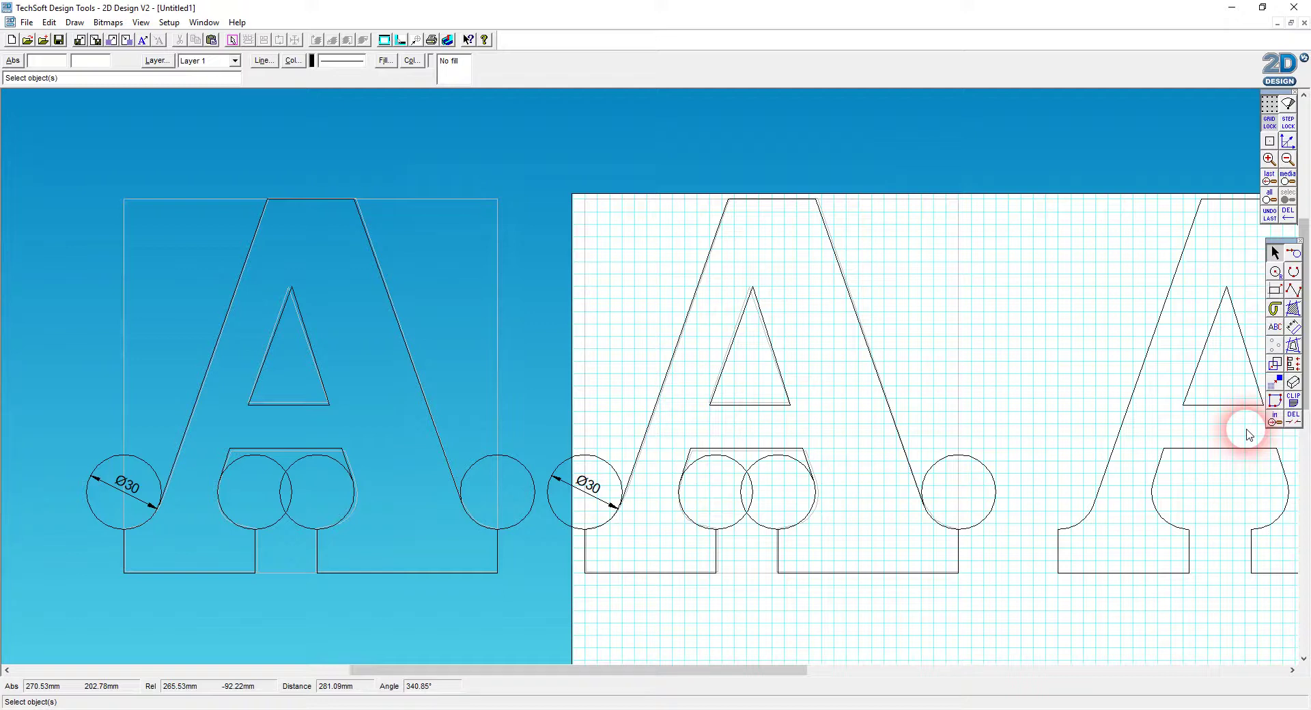
click(1246, 456)
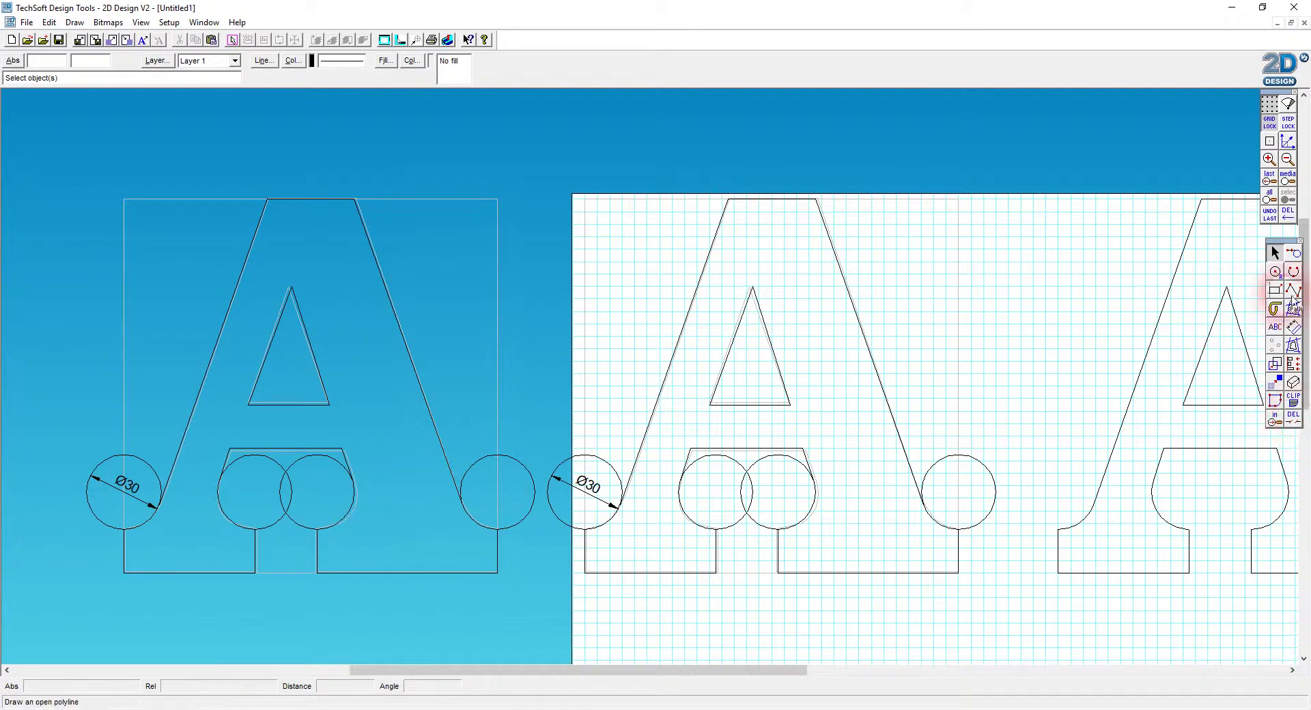
click(1299, 421)
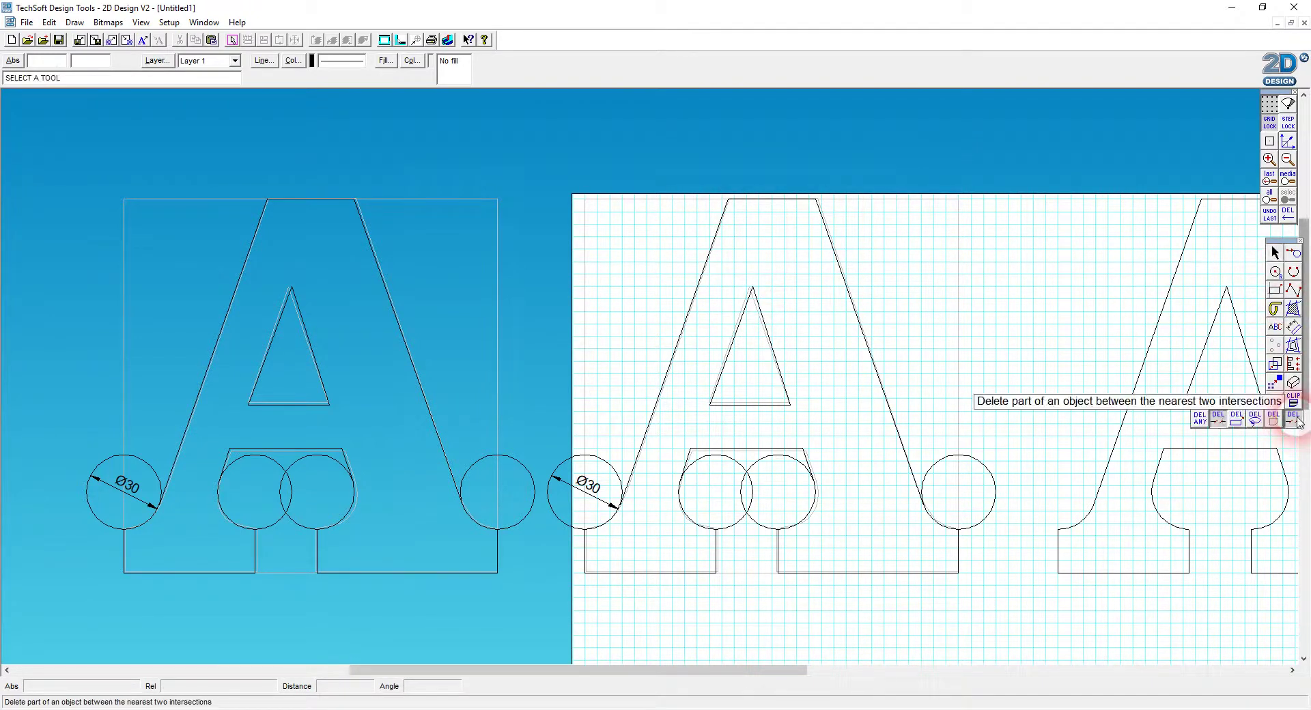
click(1199, 418)
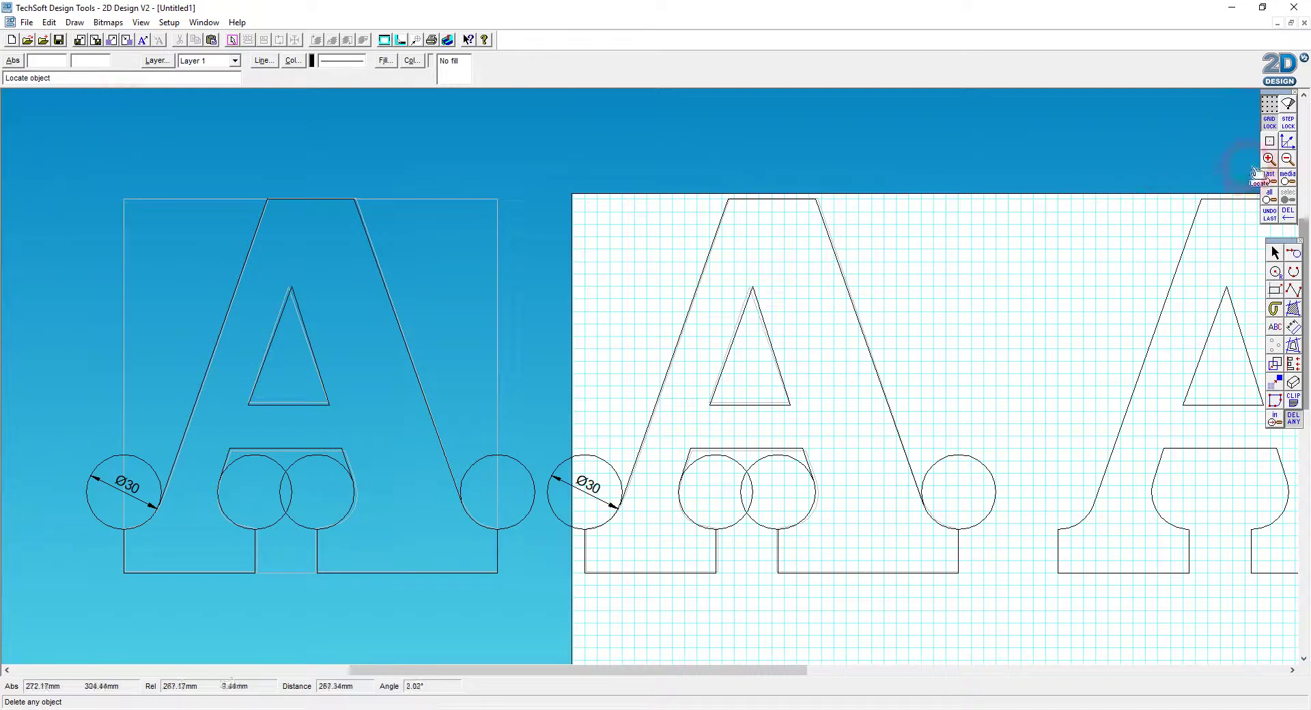
click(1274, 252)
click(824, 205)
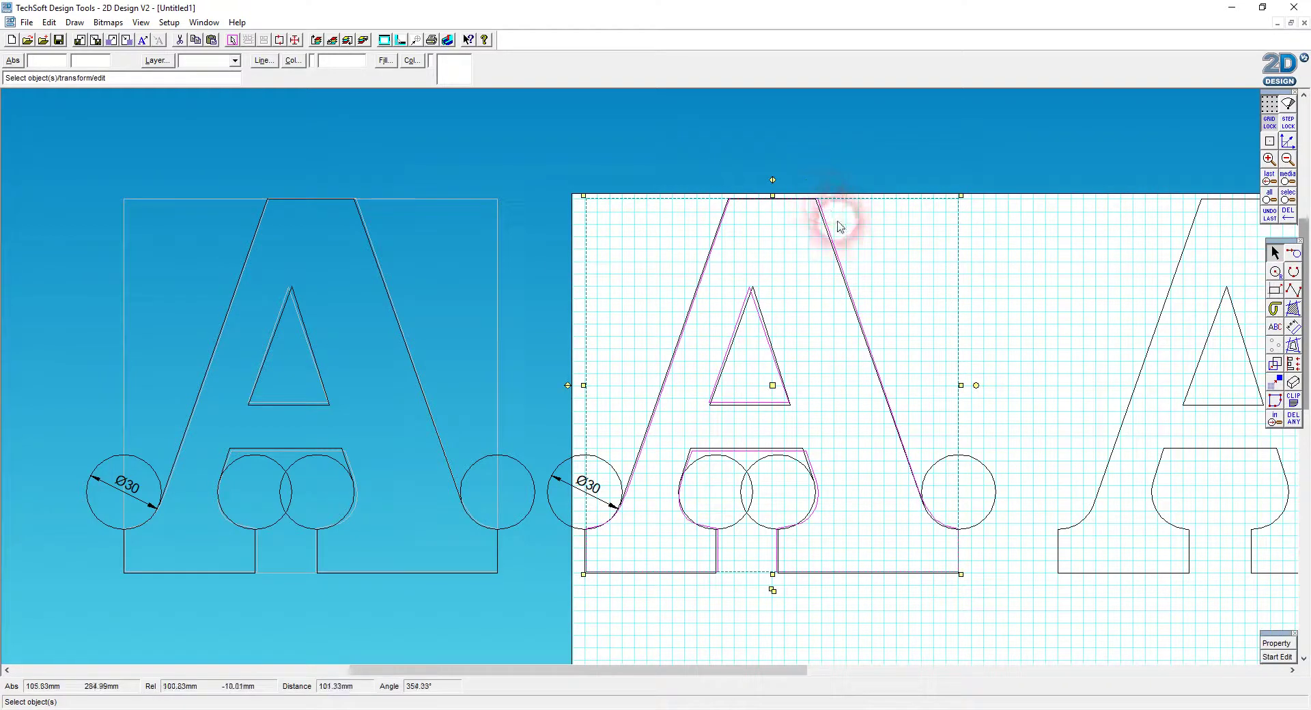
click(385, 60)
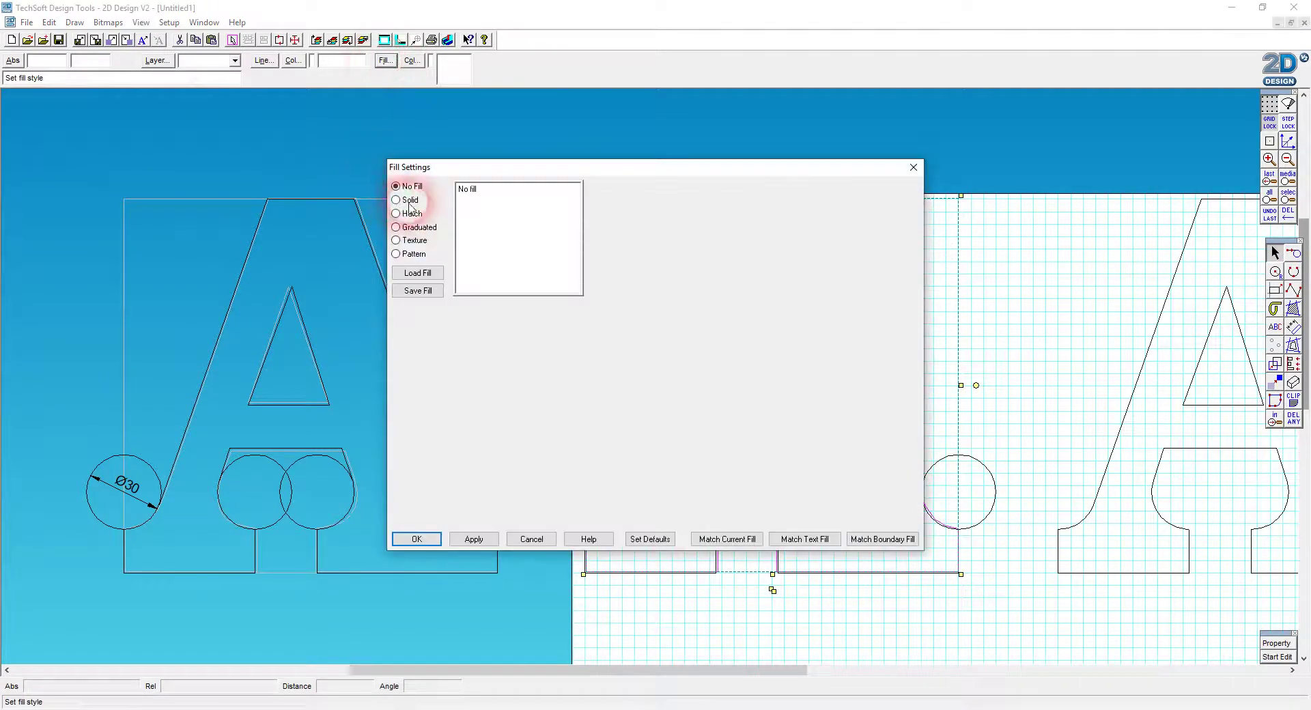
click(410, 200)
click(416, 539)
click(880, 649)
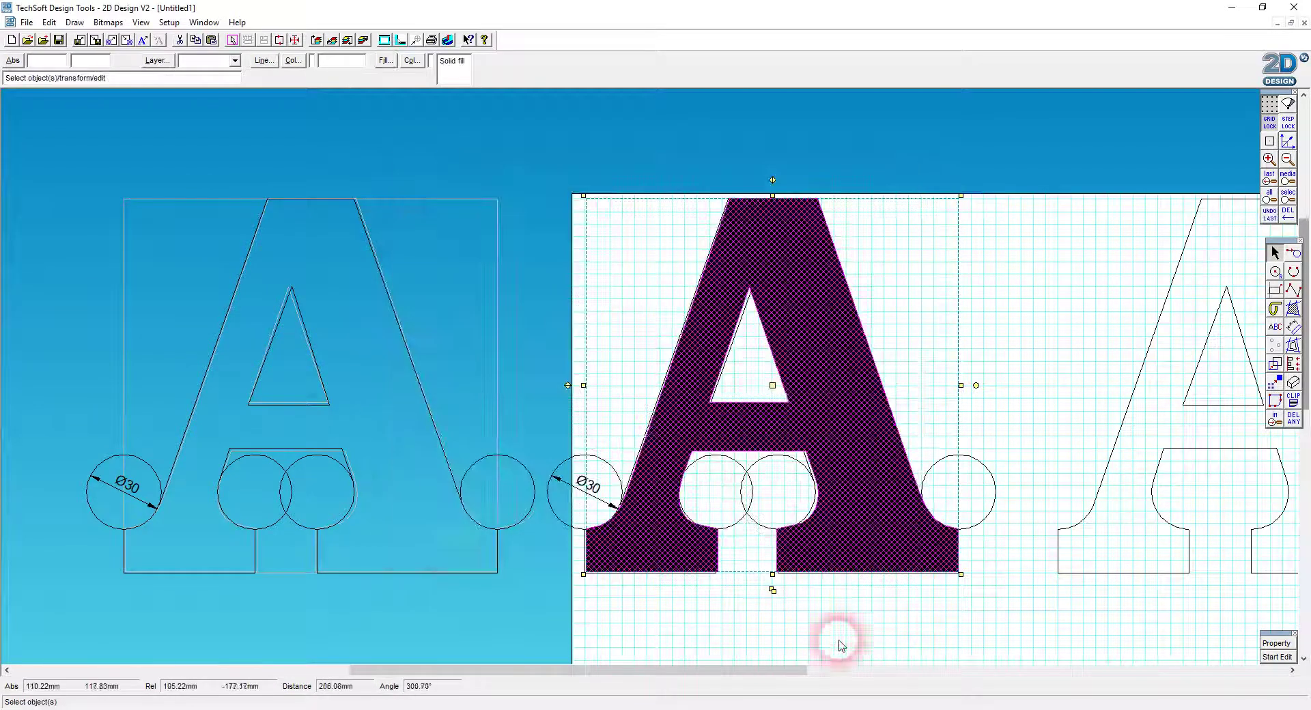
click(1292, 647)
click(605, 387)
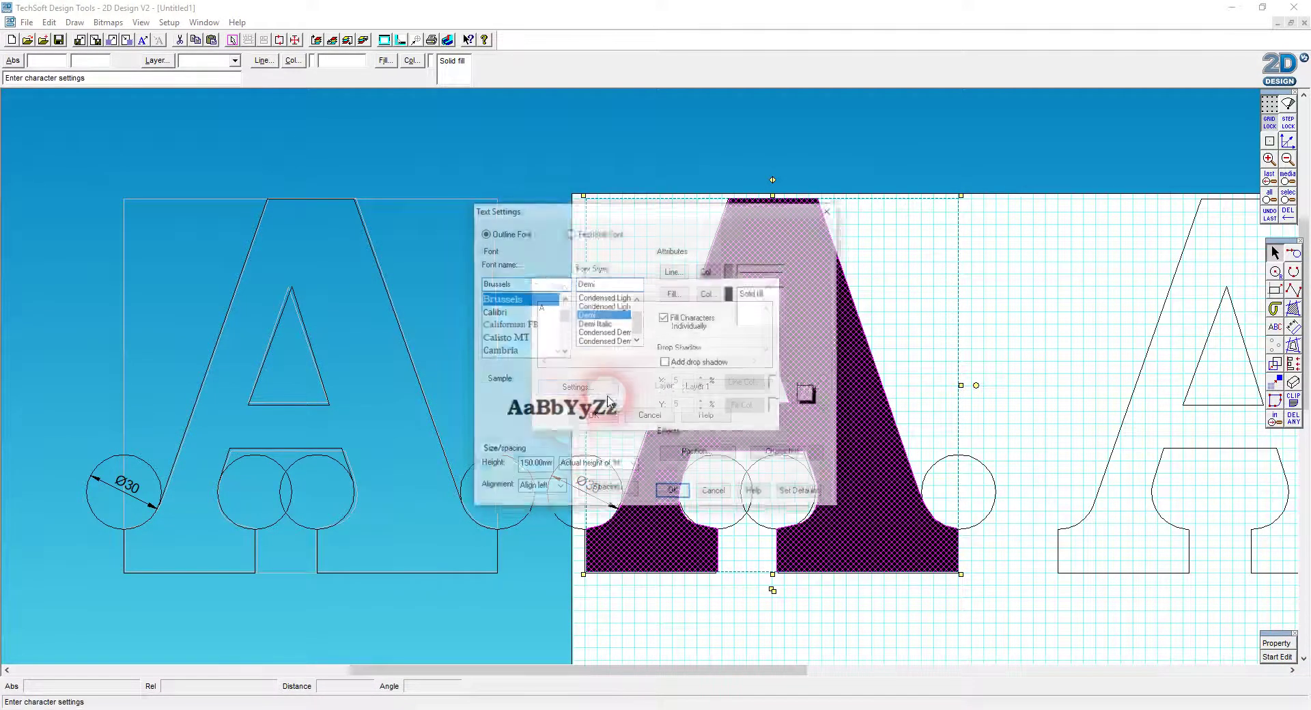
click(665, 485)
click(708, 492)
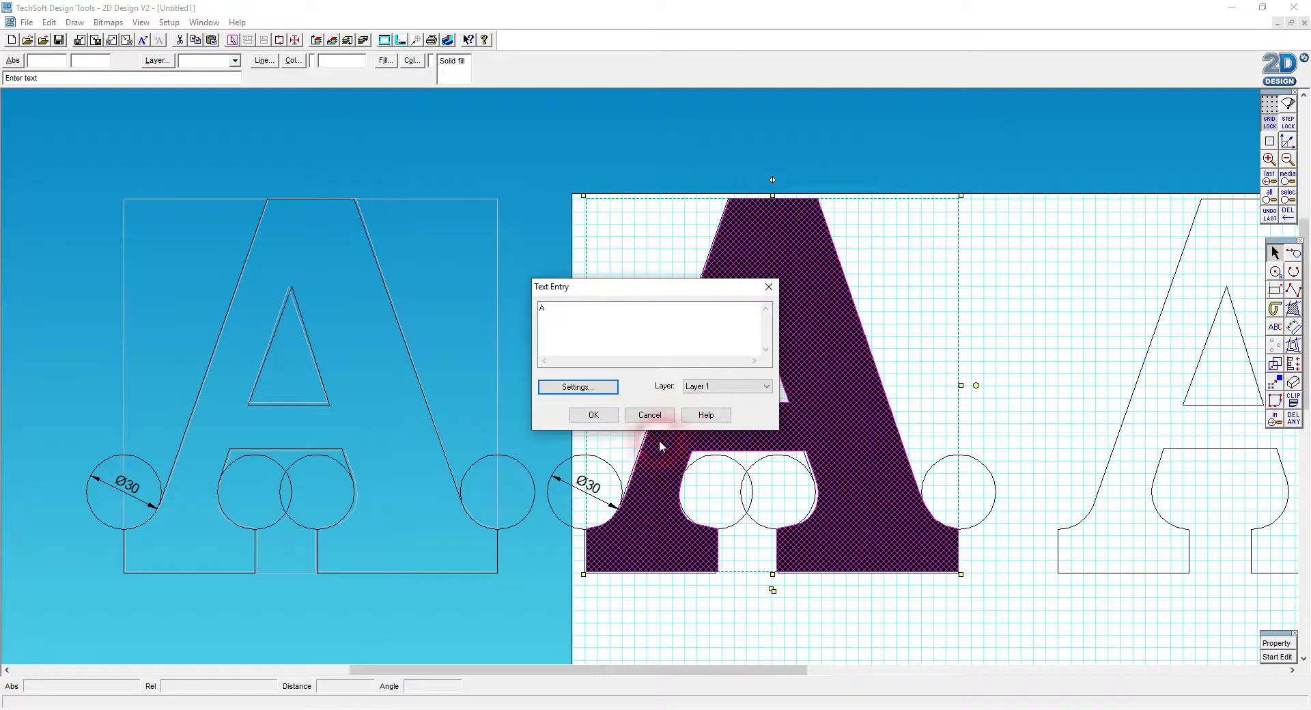
click(654, 422)
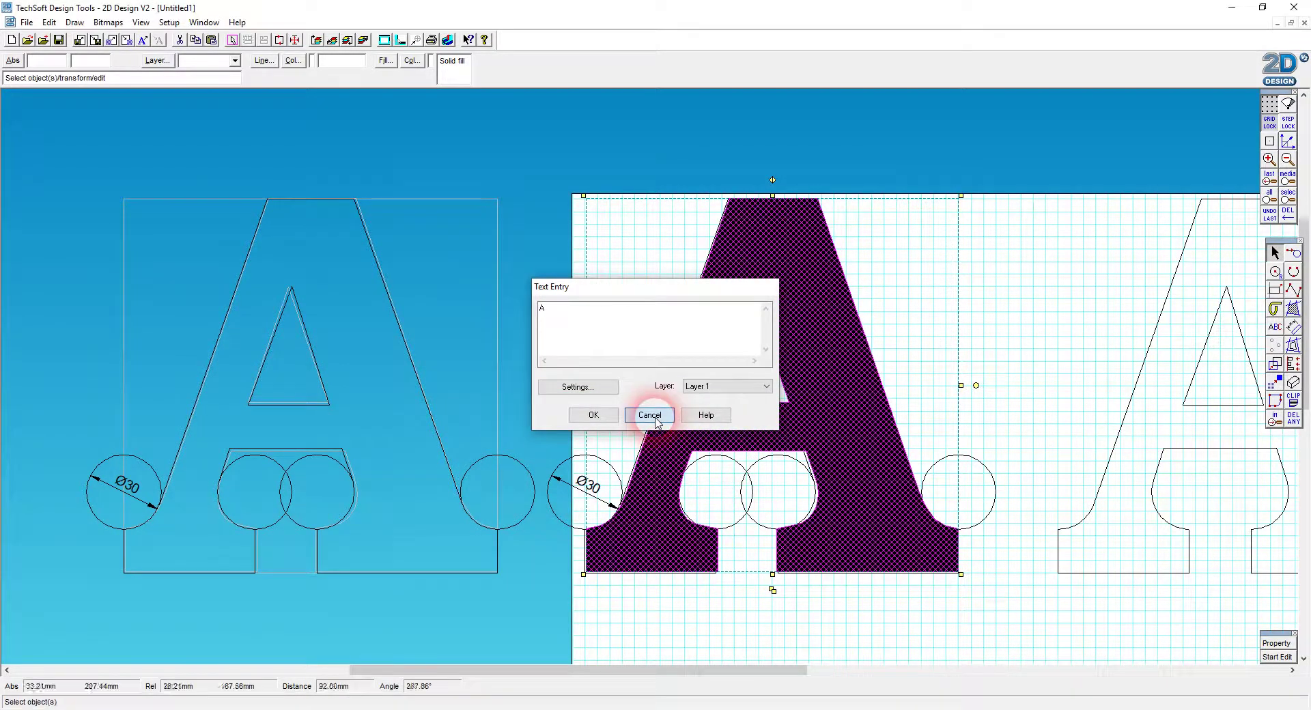
click(1029, 635)
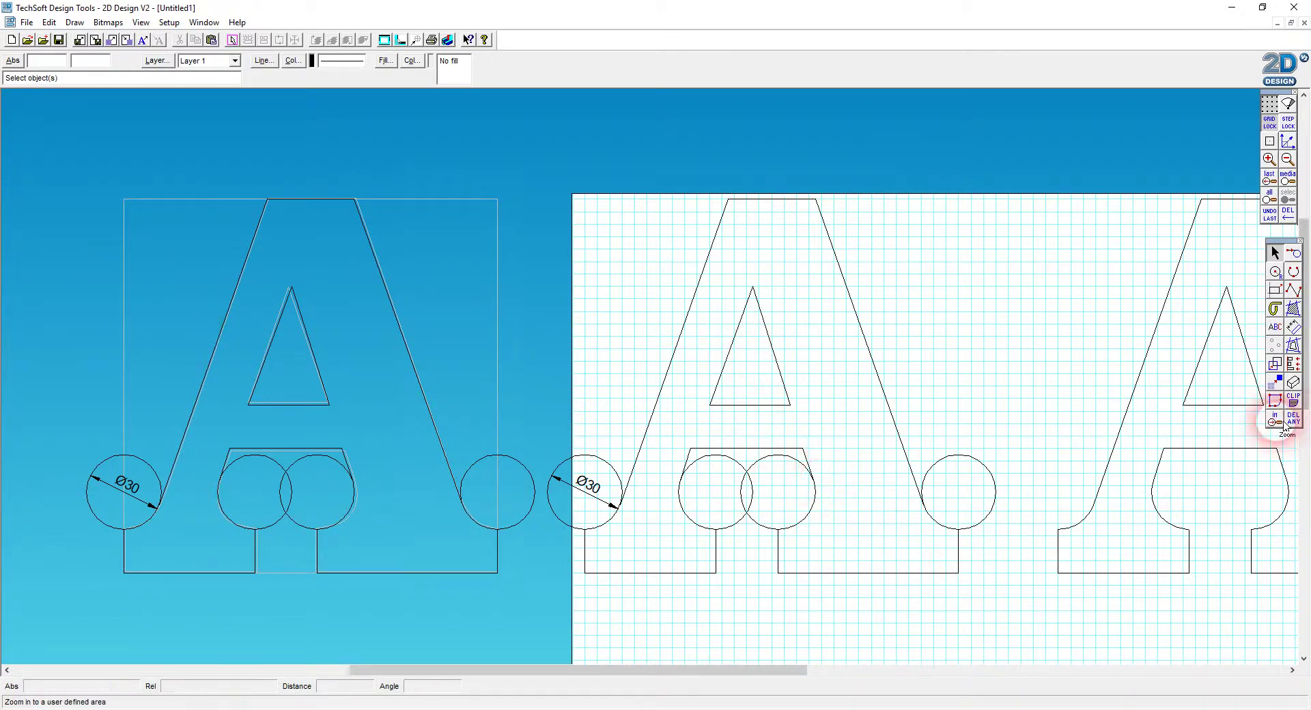
Step: Trim the corner circle to its fillet arc and add R15 radius dimensions to both fillets
drag(1302, 427, 1045, 418)
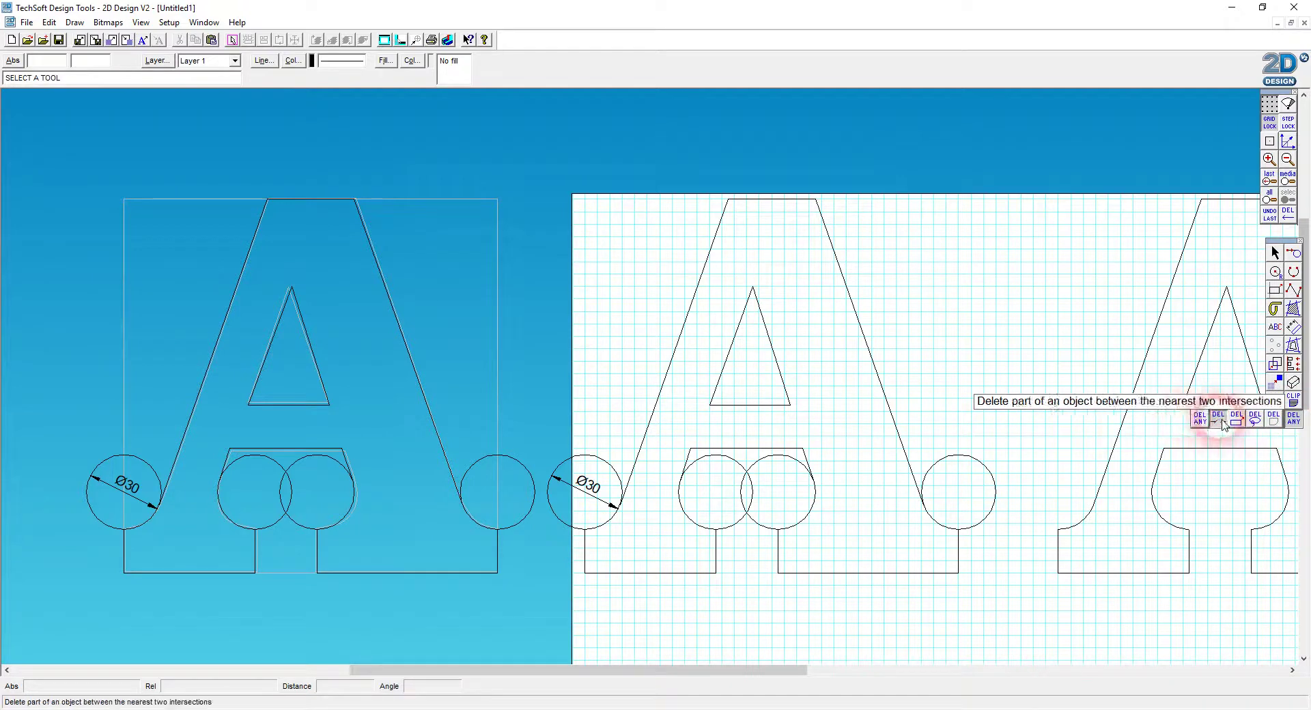
click(553, 495)
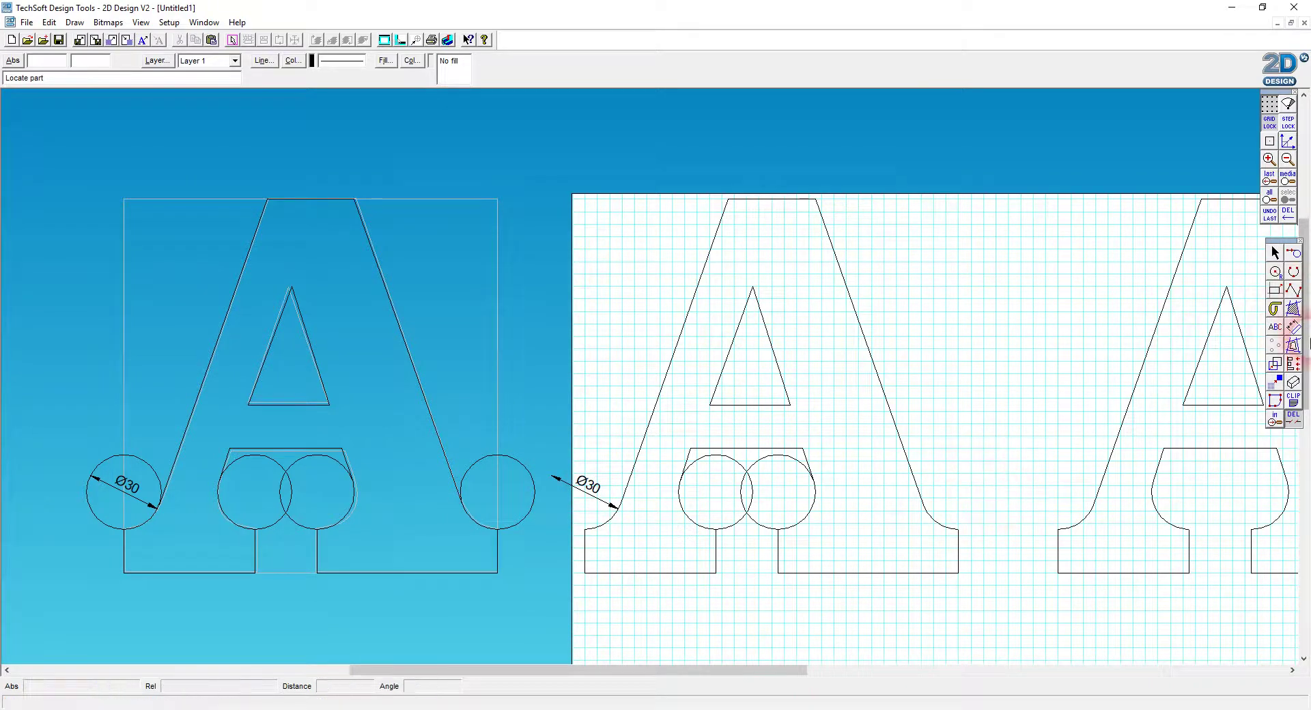
click(1293, 345)
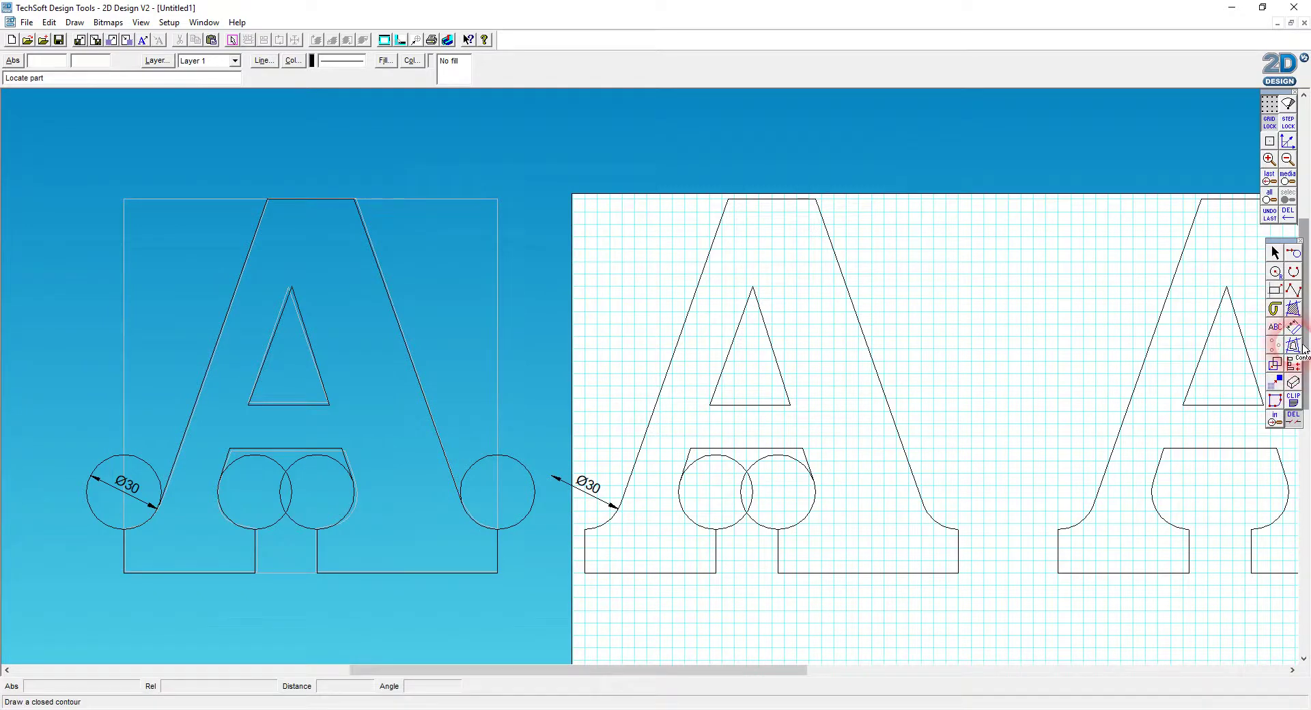
drag(1294, 327, 1206, 330)
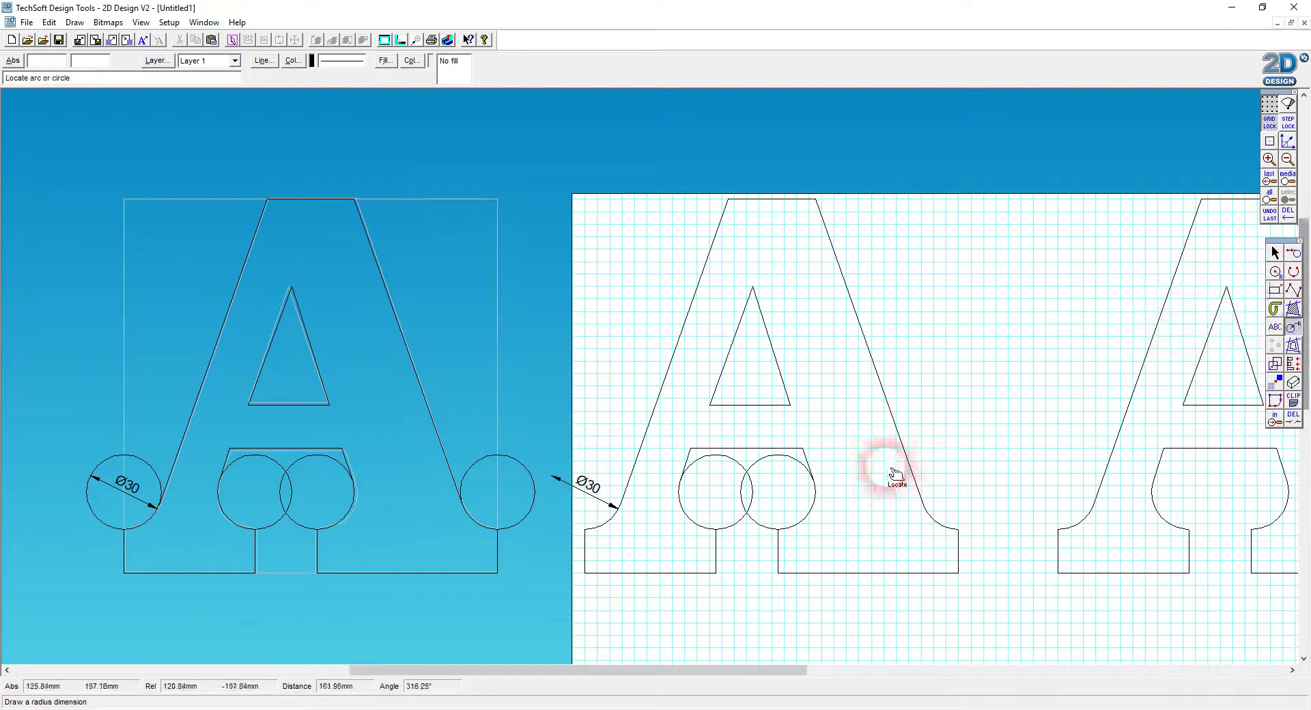
click(946, 526)
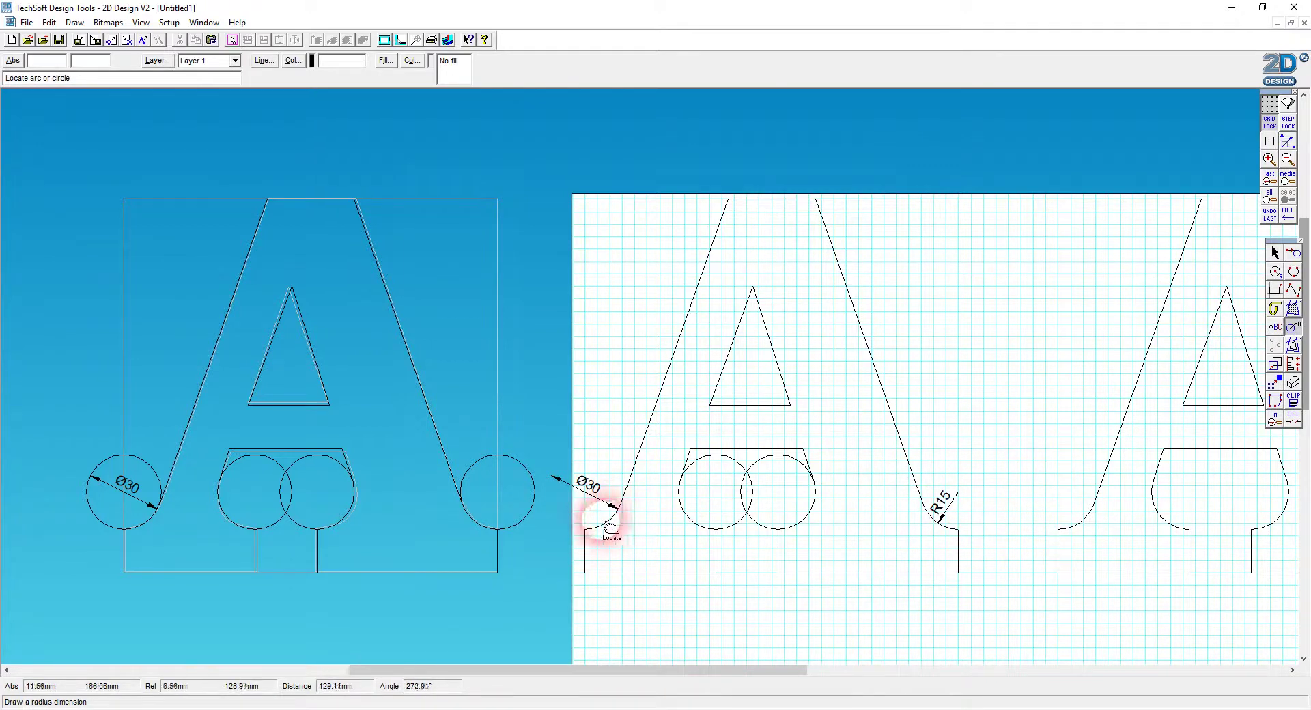
click(591, 488)
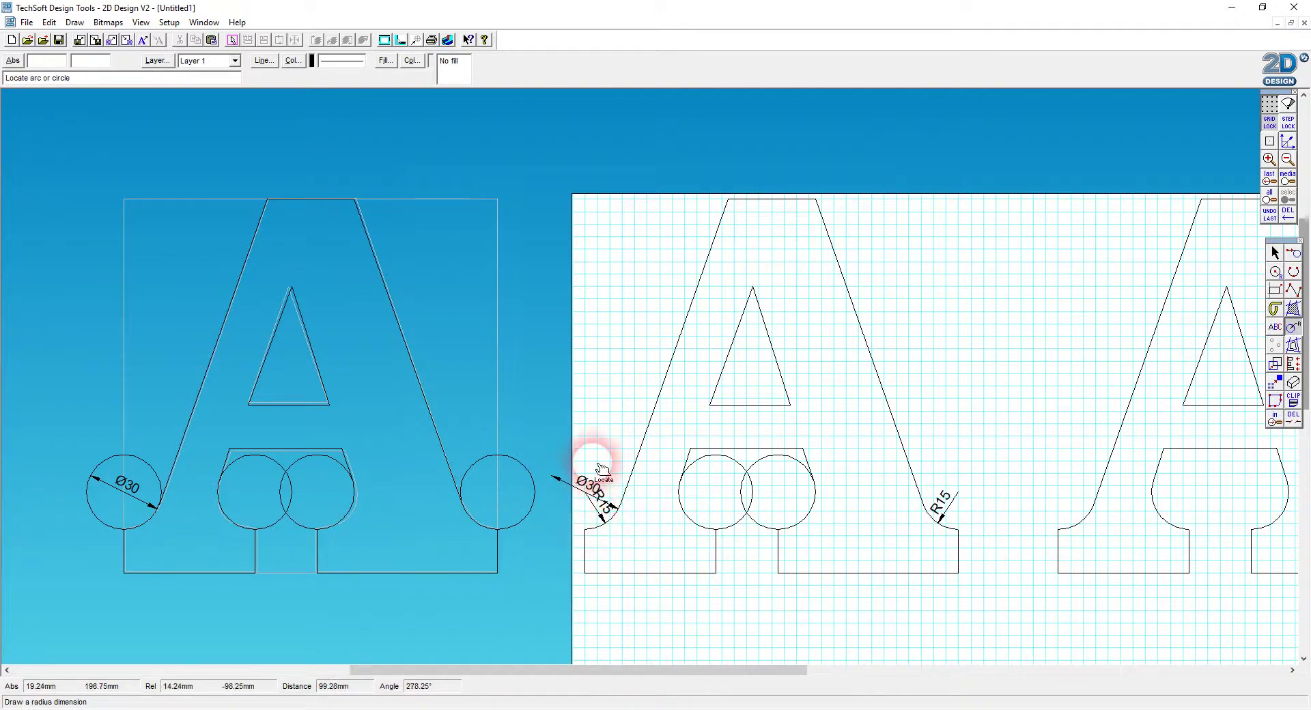
Step: Delete the Ø30 diameter dimension
click(1300, 422)
click(1209, 416)
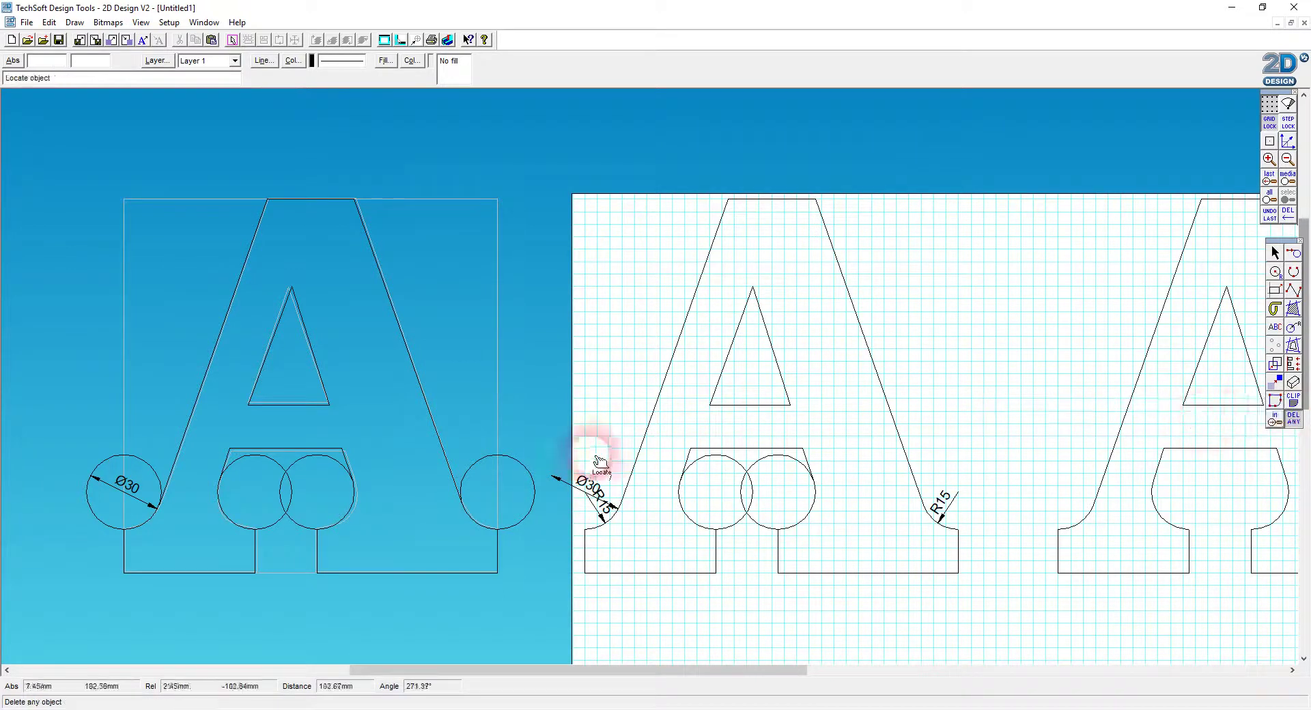
click(556, 483)
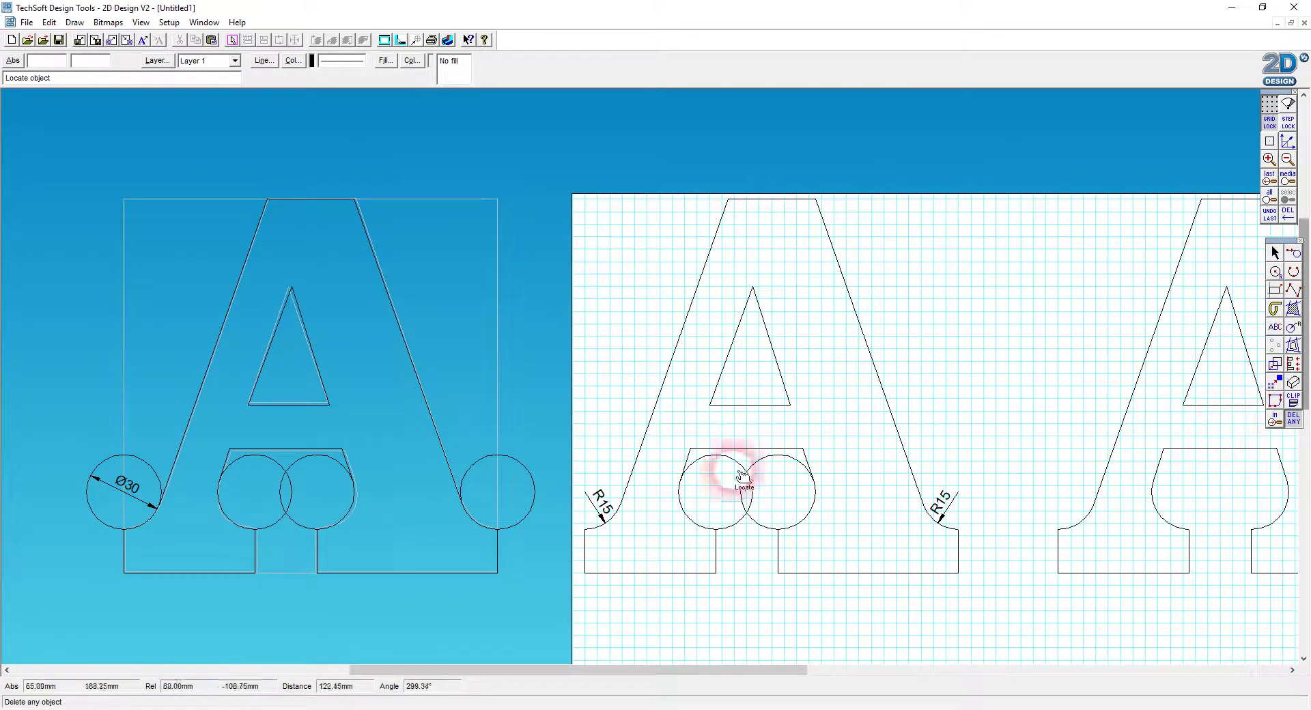
Step: Trim the four overlapping inner arcs of the middle circles into a rounded arch between the feet
click(713, 456)
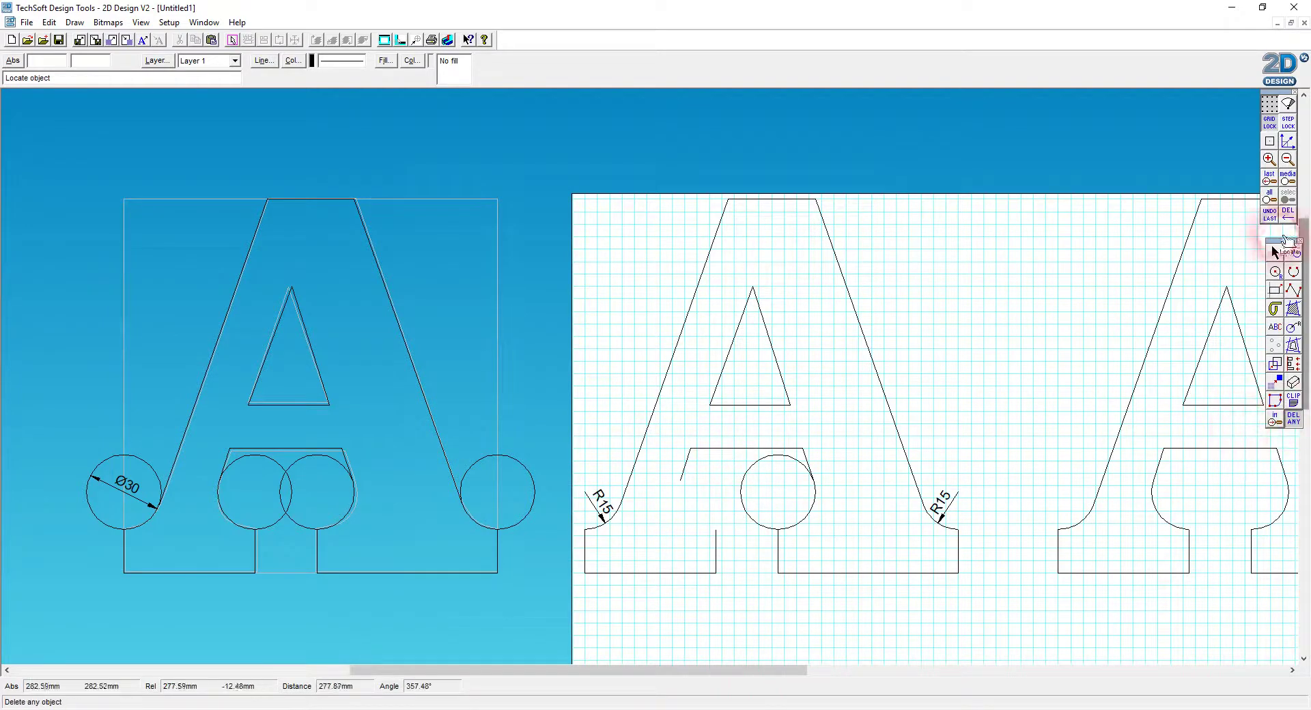
click(1270, 214)
click(1294, 421)
click(728, 523)
click(751, 466)
click(771, 472)
click(750, 519)
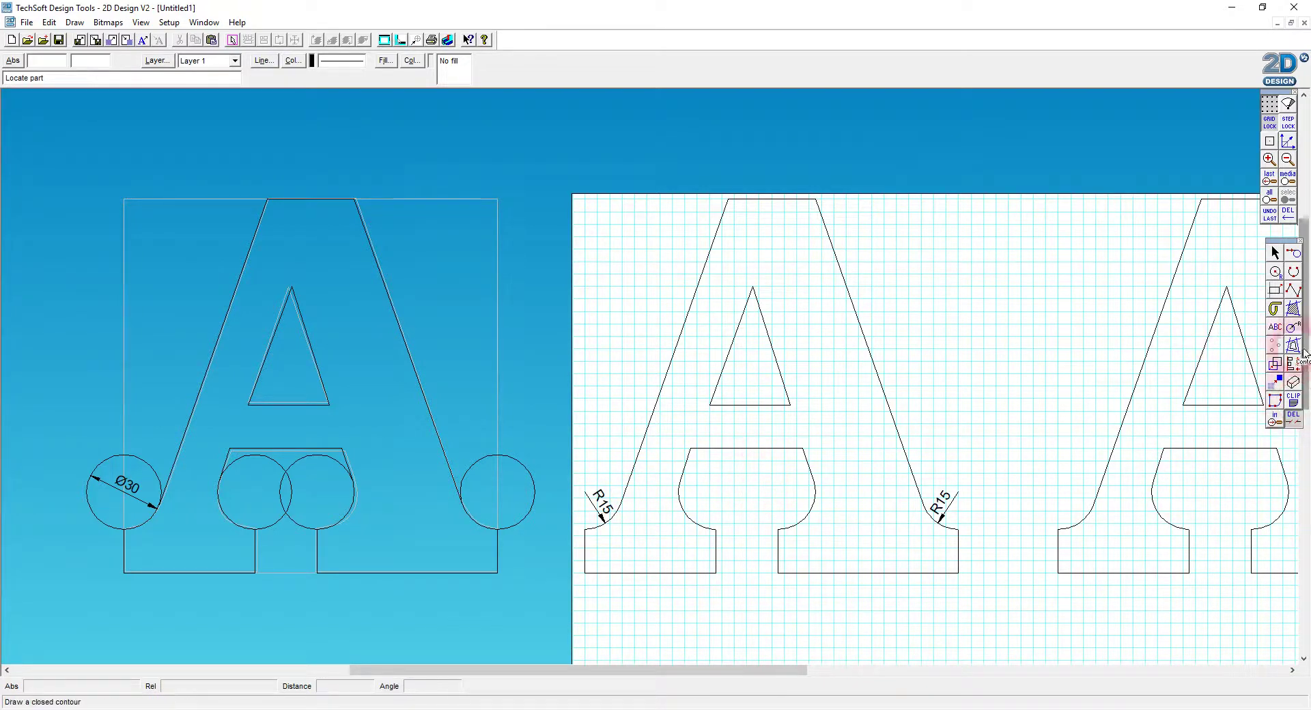
Step: Add R15 radius dimensions to the left and right inner foot curves
click(1293, 328)
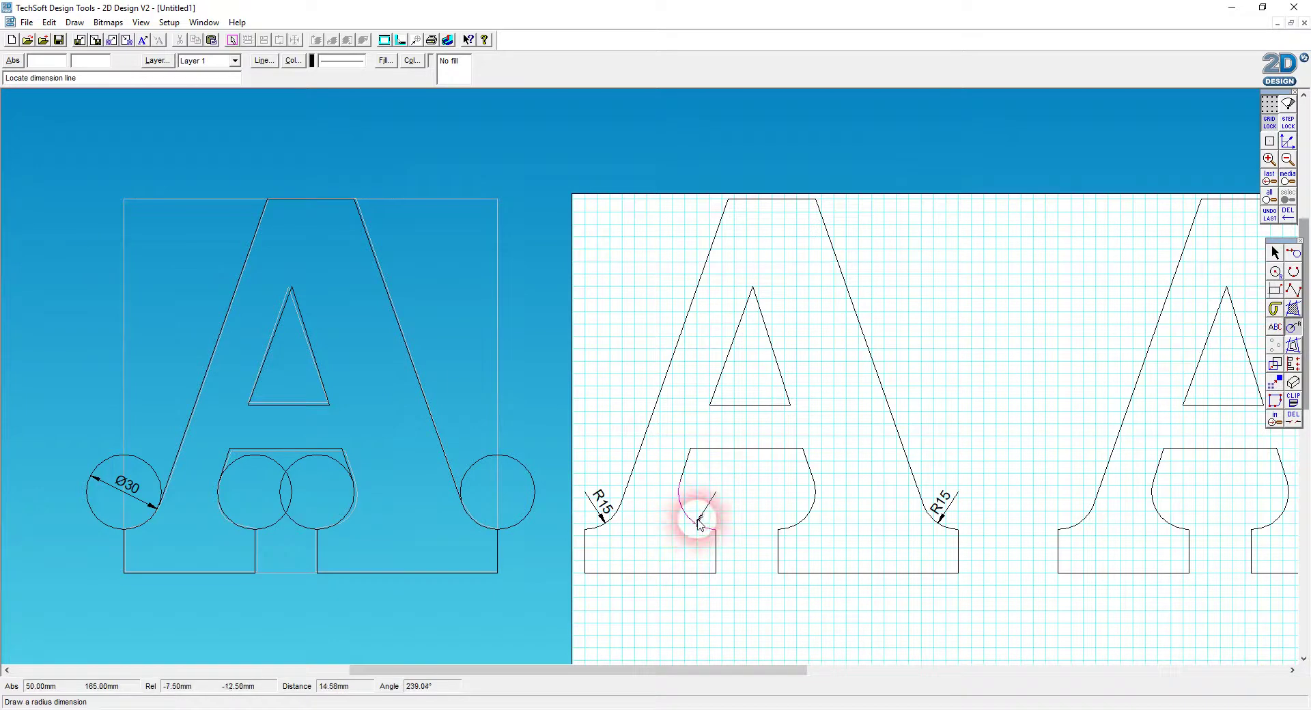
click(706, 504)
click(787, 525)
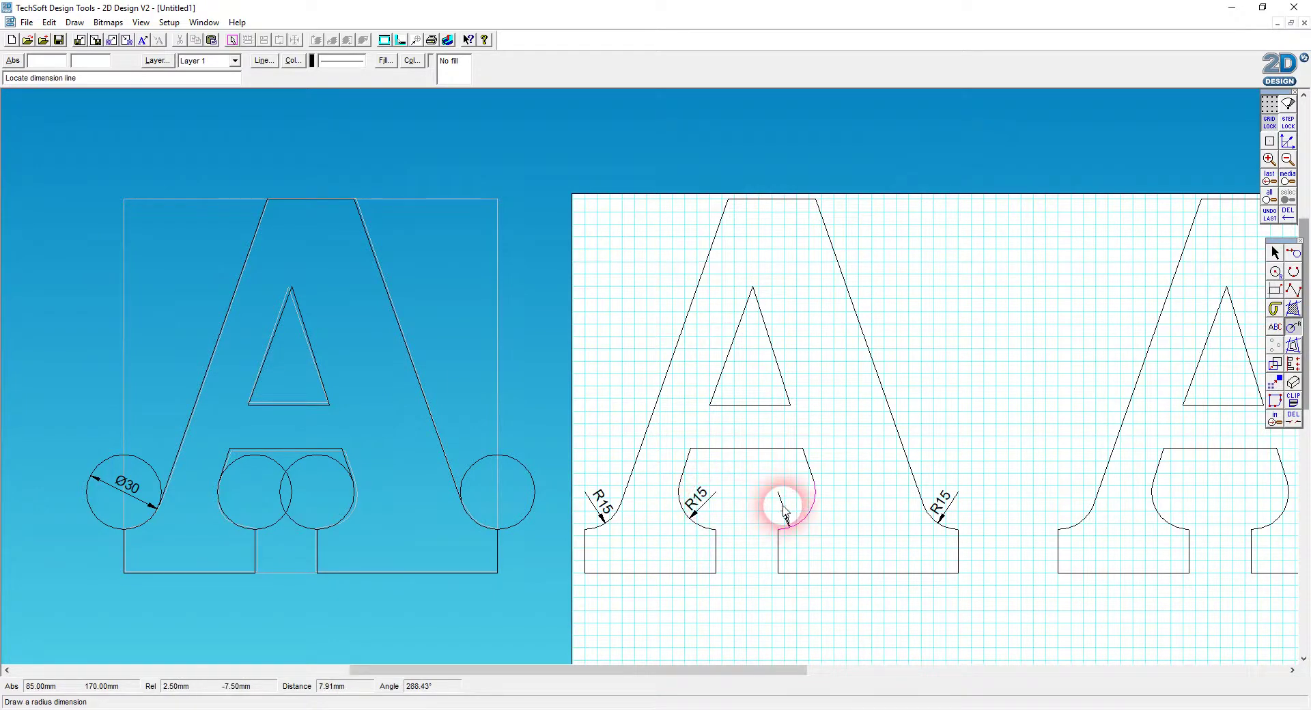
click(785, 511)
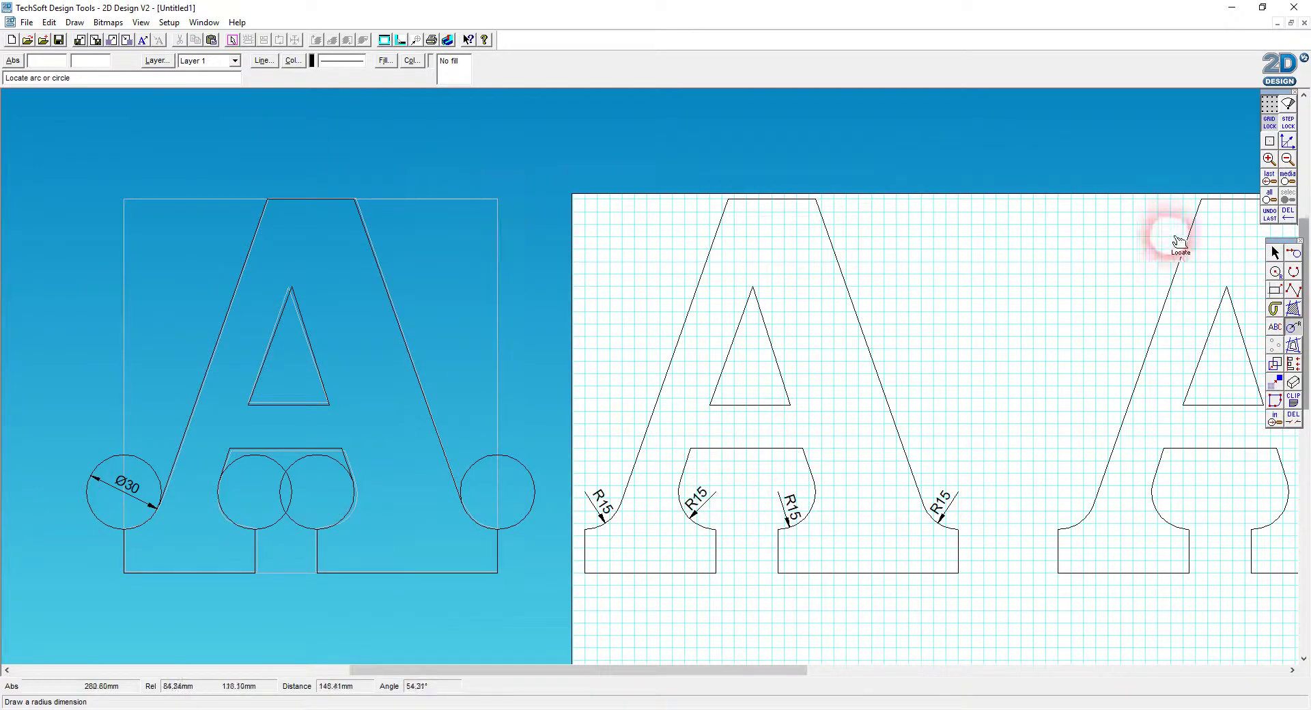
Step: Select all four R15 radius dimensions and delete them
click(1274, 252)
click(601, 501)
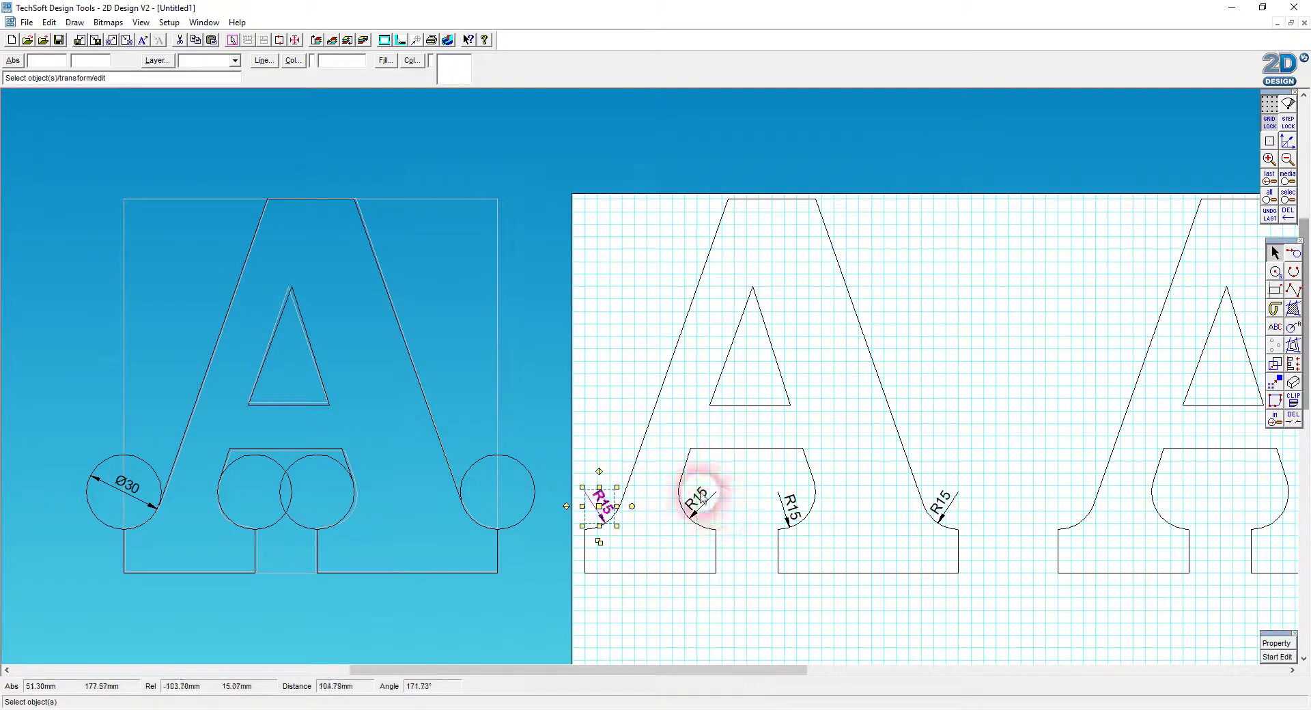
shift+click(703, 502)
shift+click(789, 506)
shift+click(941, 503)
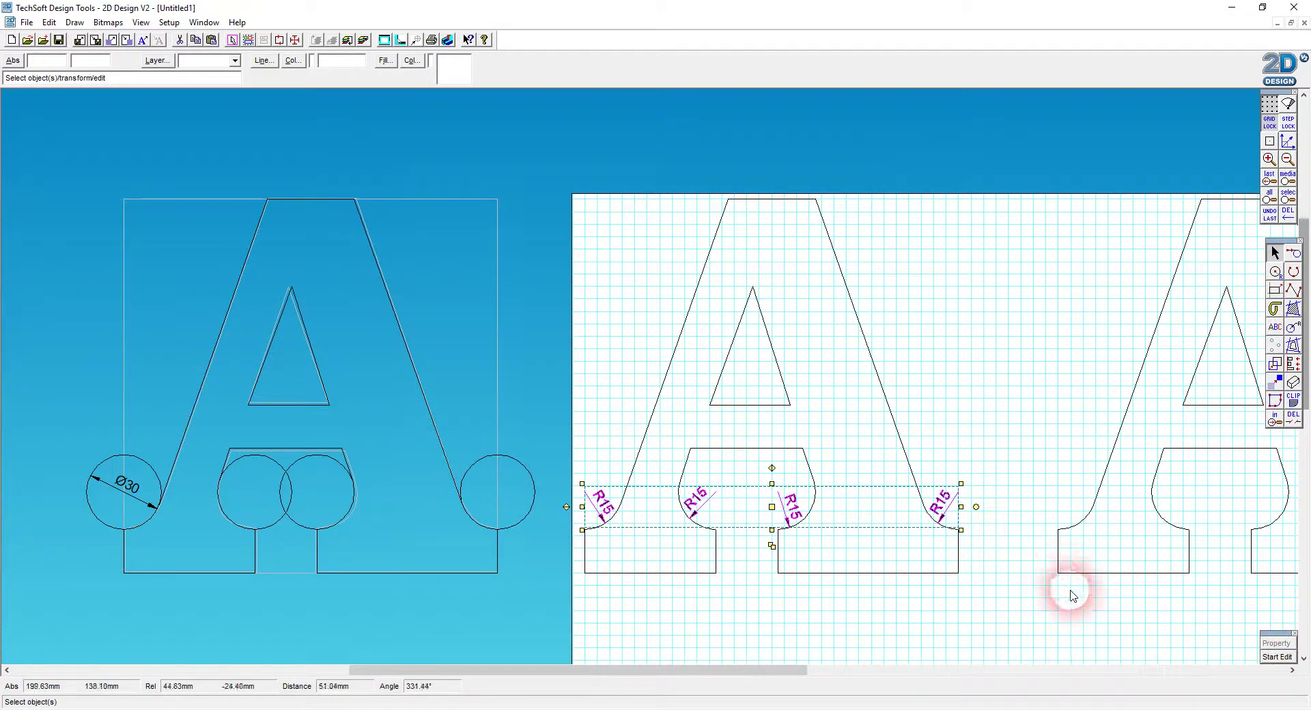
key(Delete)
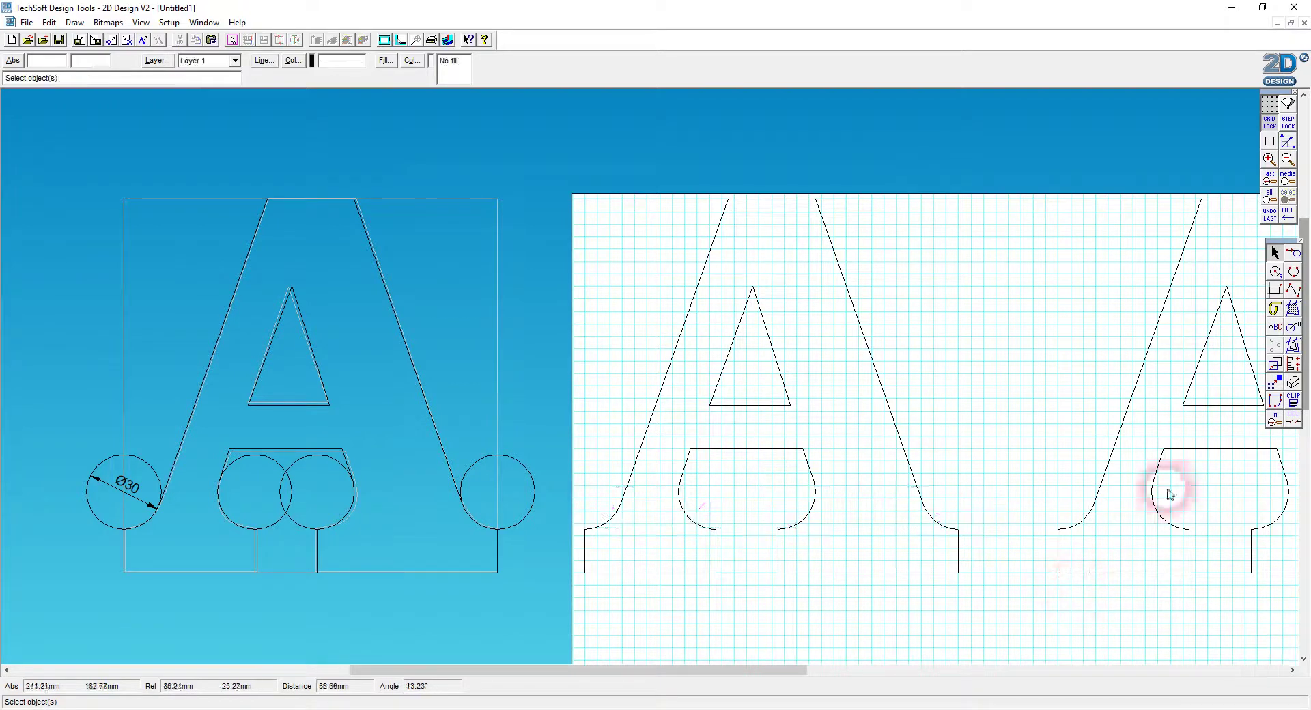
Step: Set dimension lines to grey, text height to 3 mm and arrowhead length to 3 mm
double_click(1295, 329)
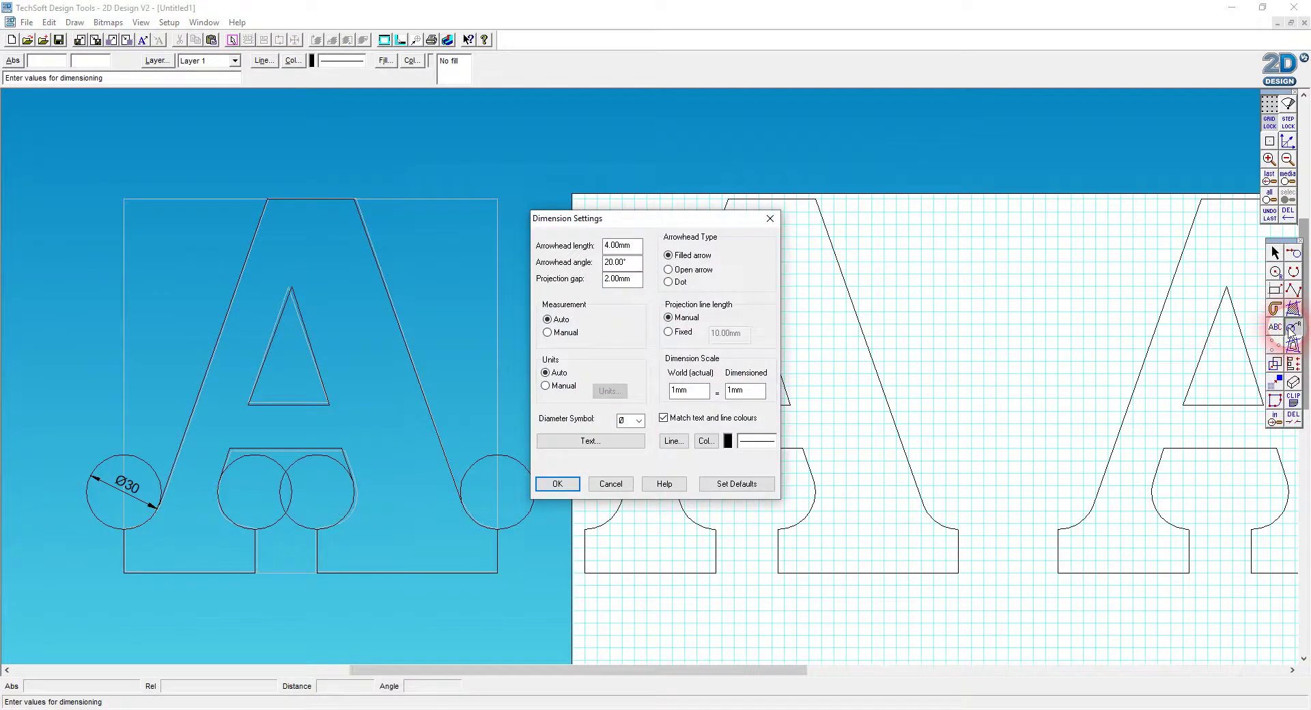
click(640, 422)
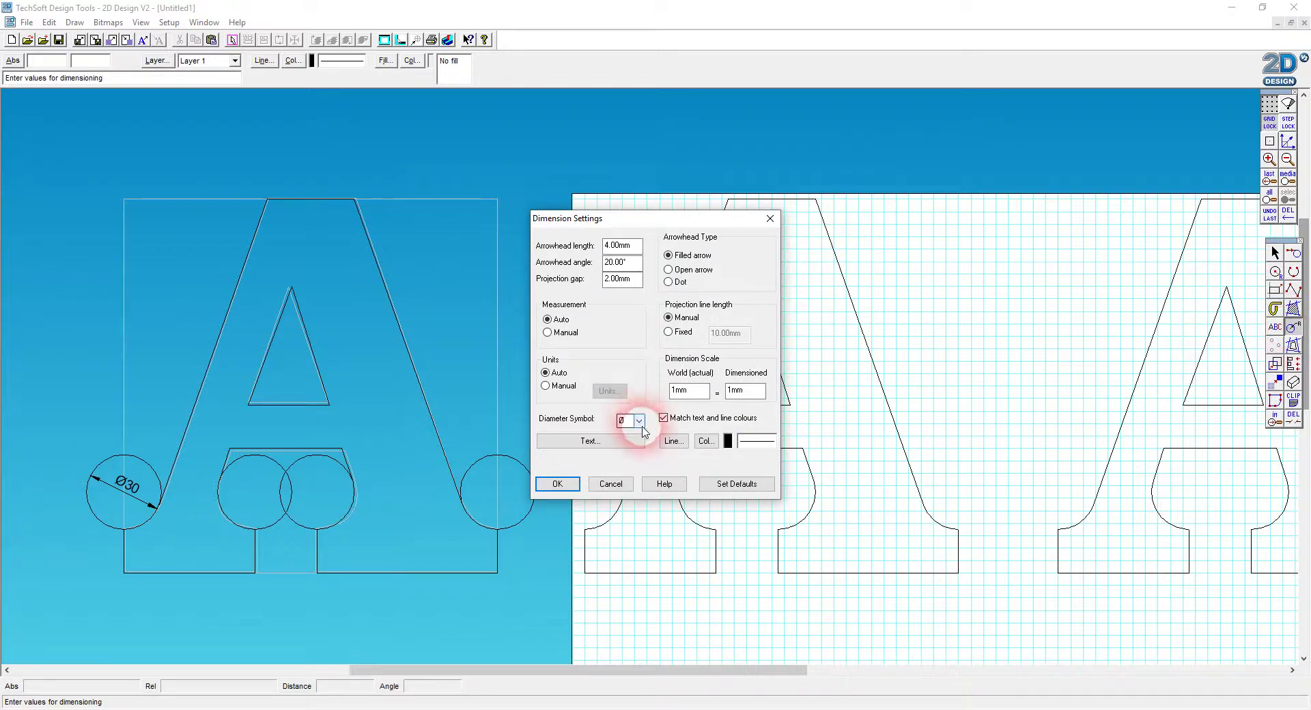
click(712, 443)
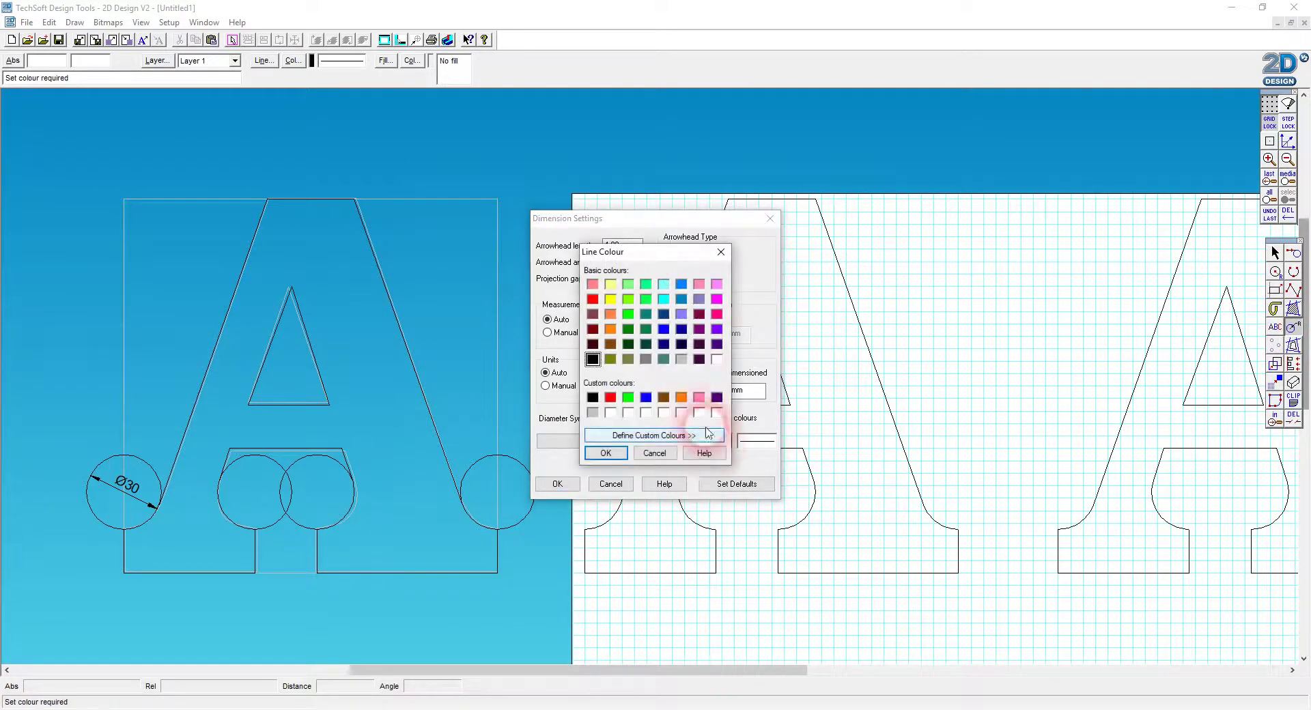
click(646, 359)
click(606, 452)
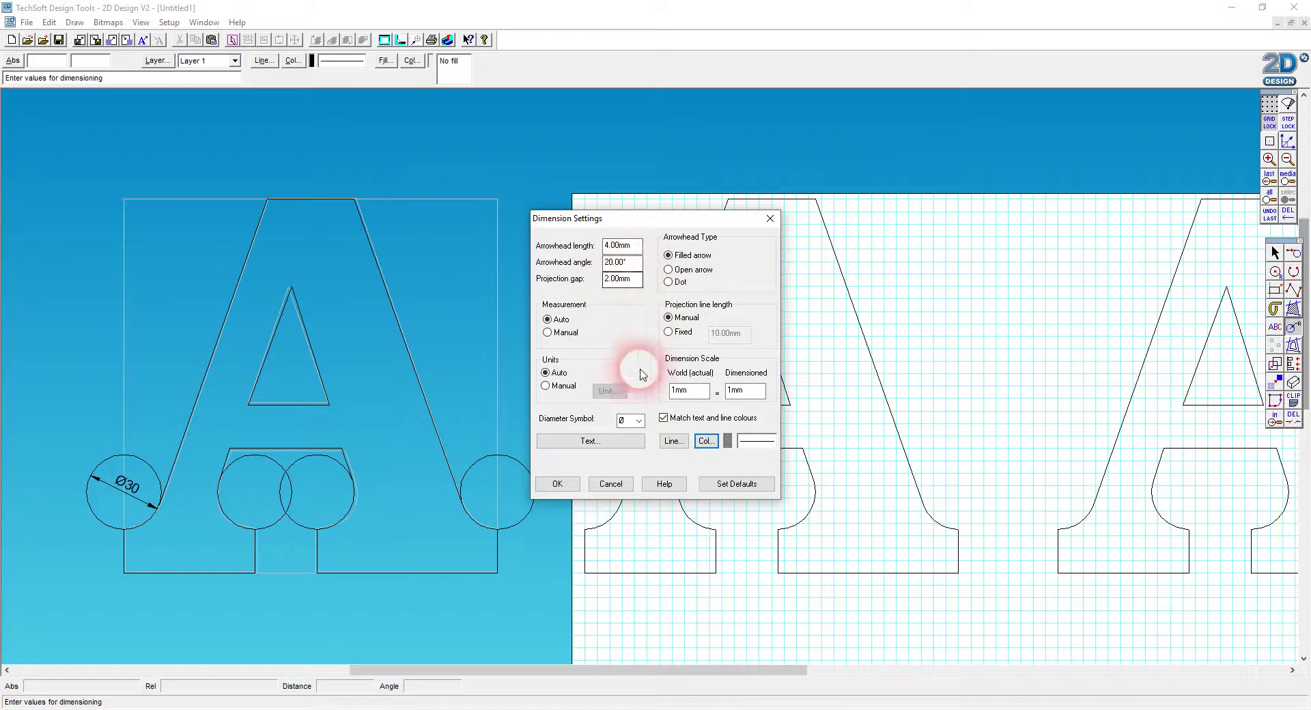
click(620, 443)
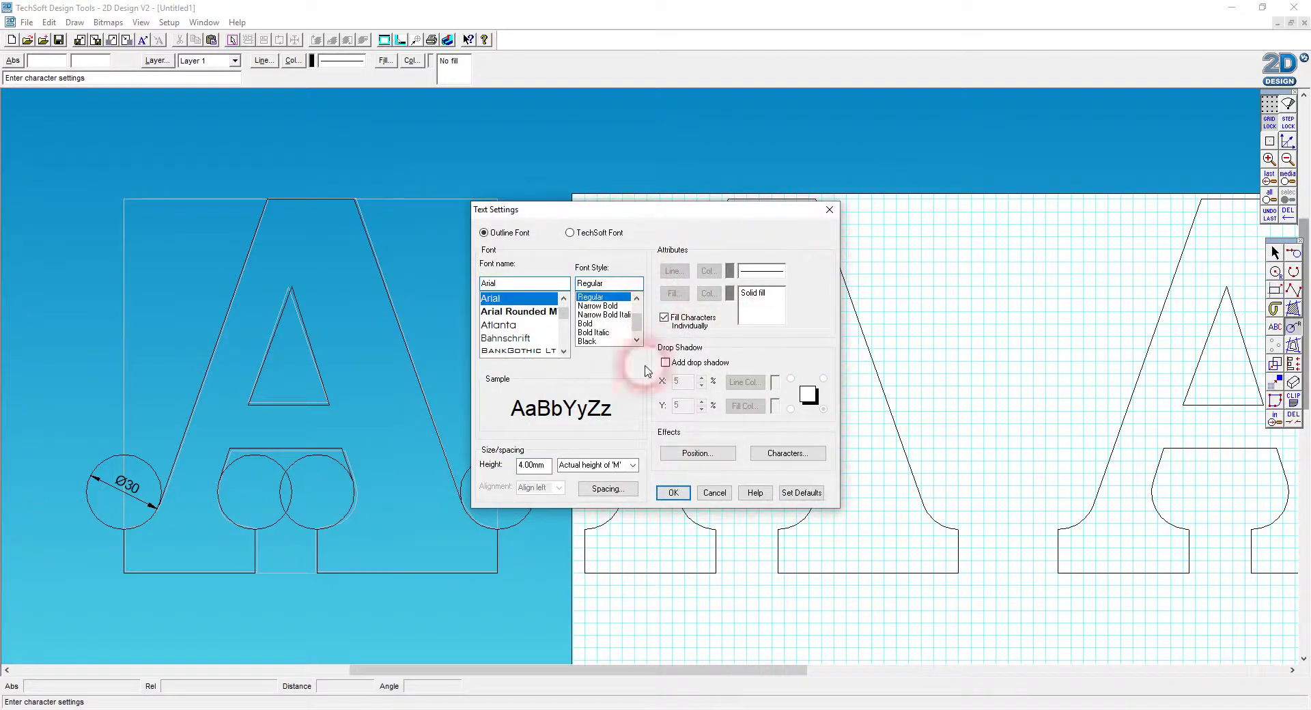
double_click(539, 465)
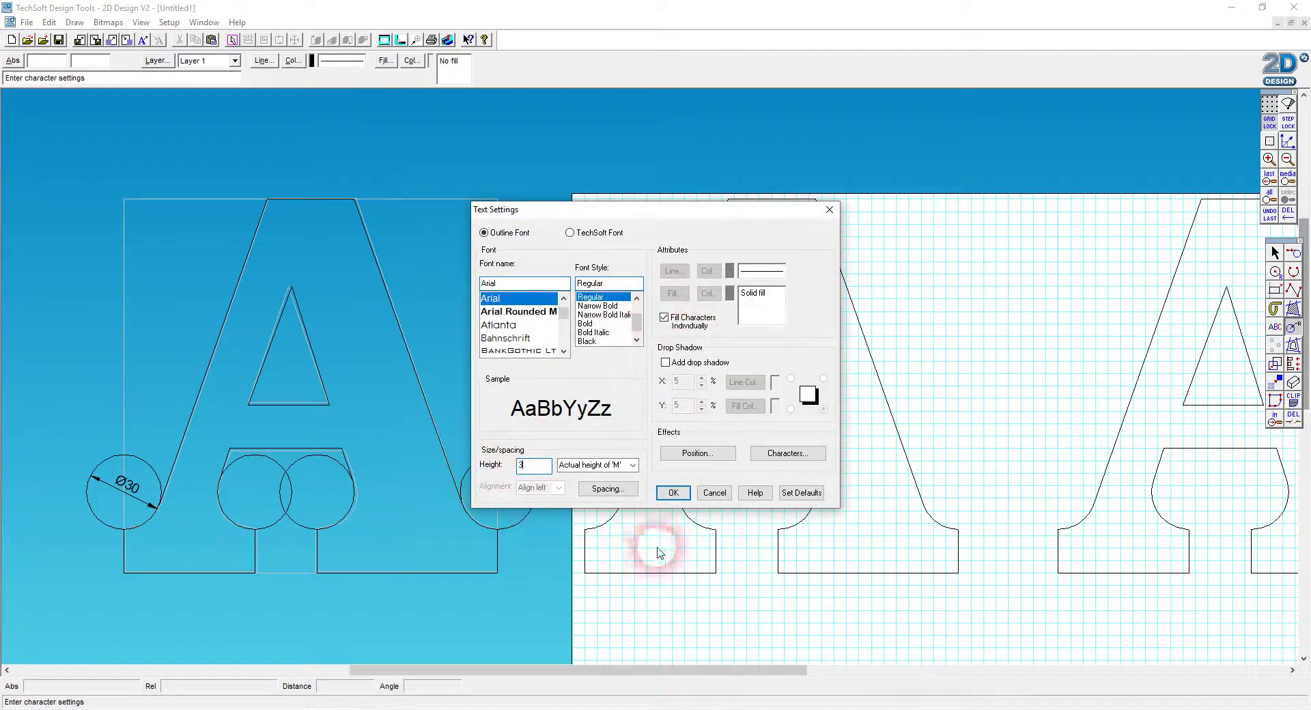
click(674, 493)
double_click(618, 245)
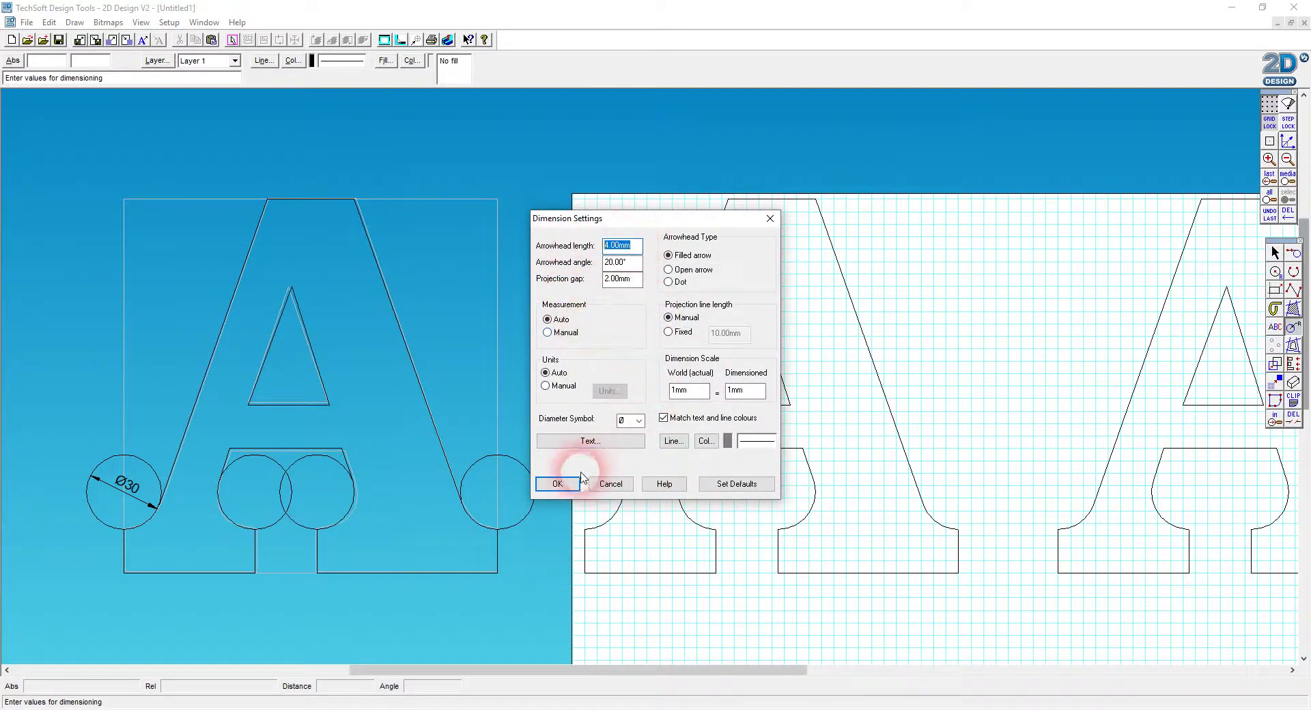
text(3)
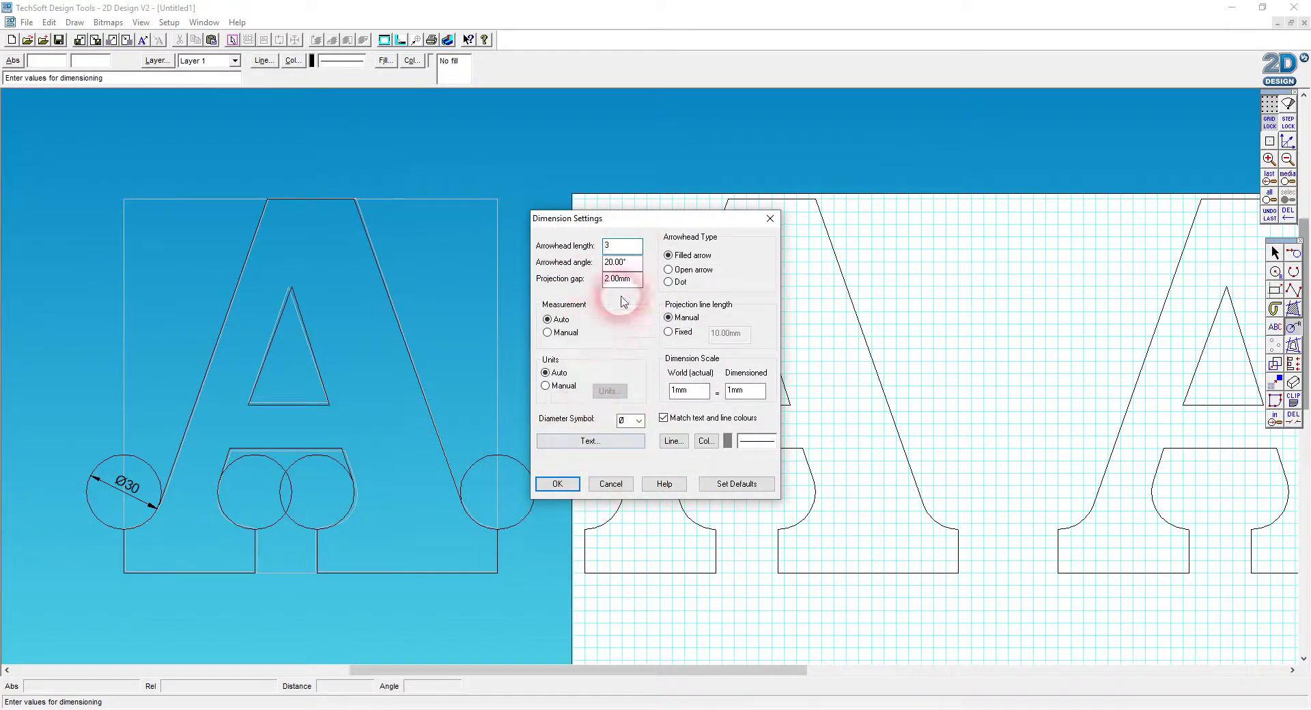
drag(636, 289, 549, 273)
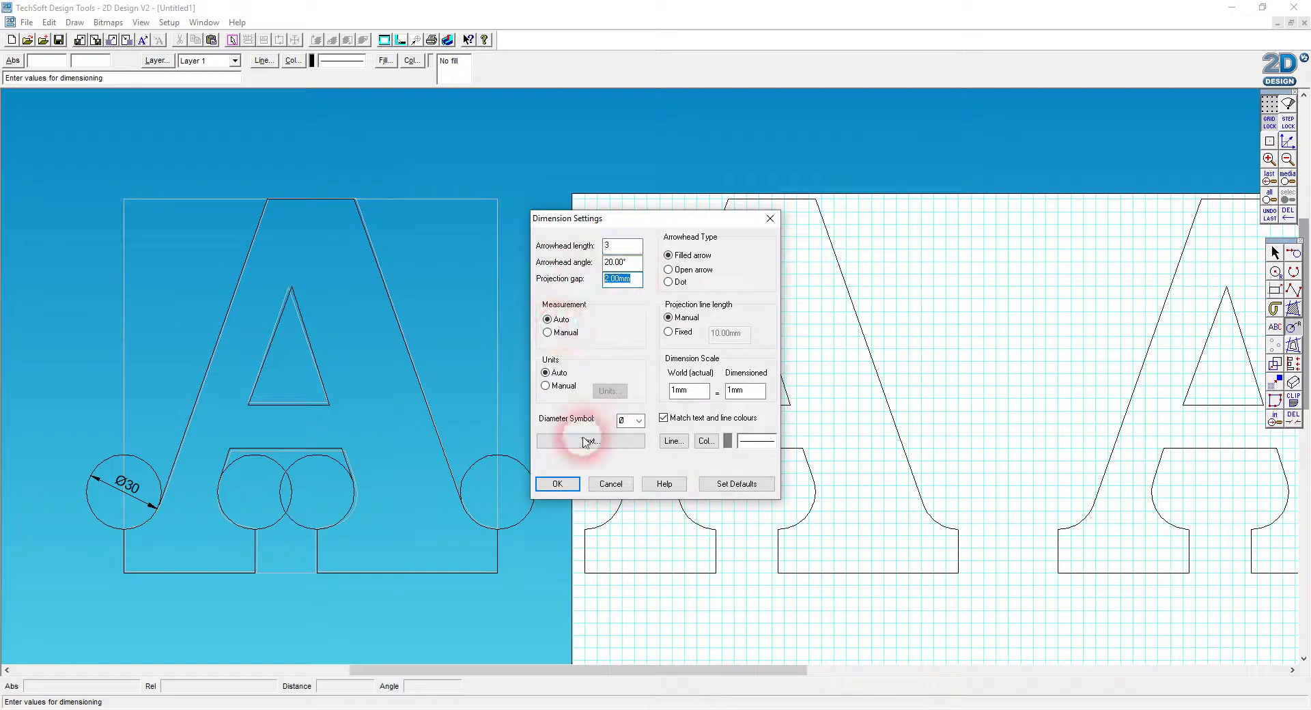
click(557, 485)
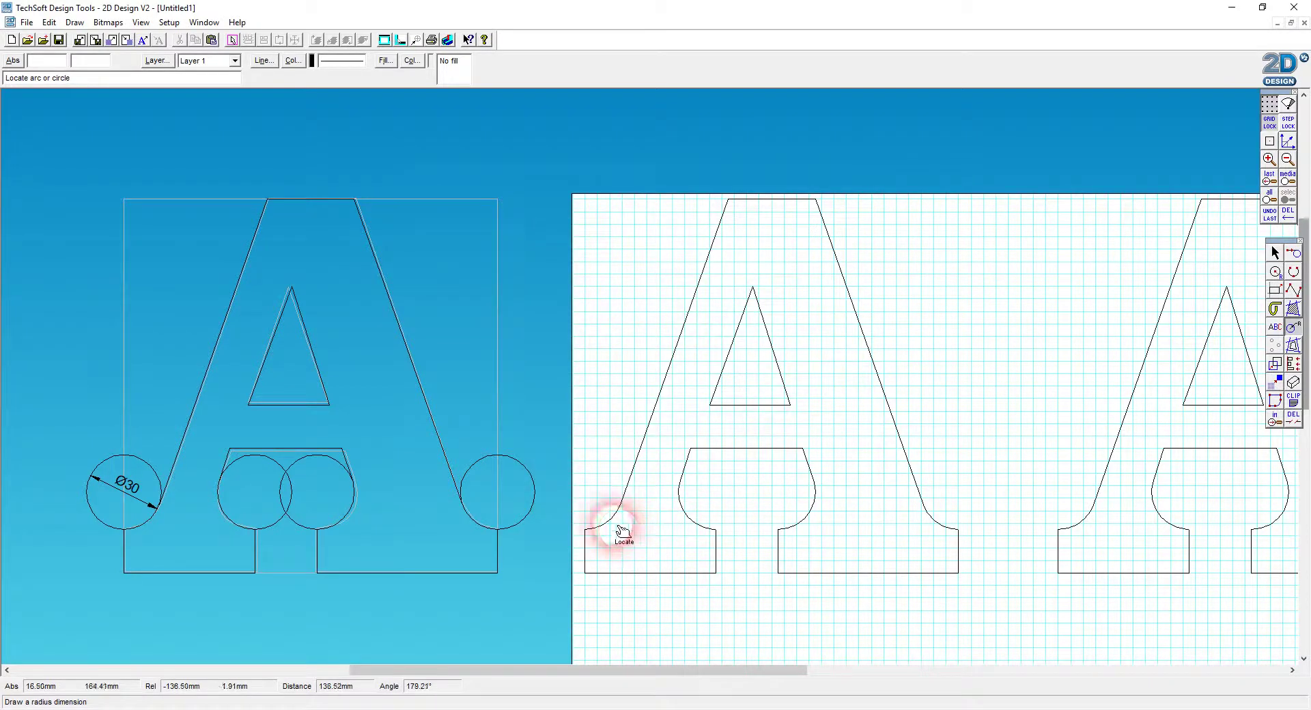
Step: Add R15 radius dimensions to the left and right inner foot curves
click(707, 512)
click(708, 514)
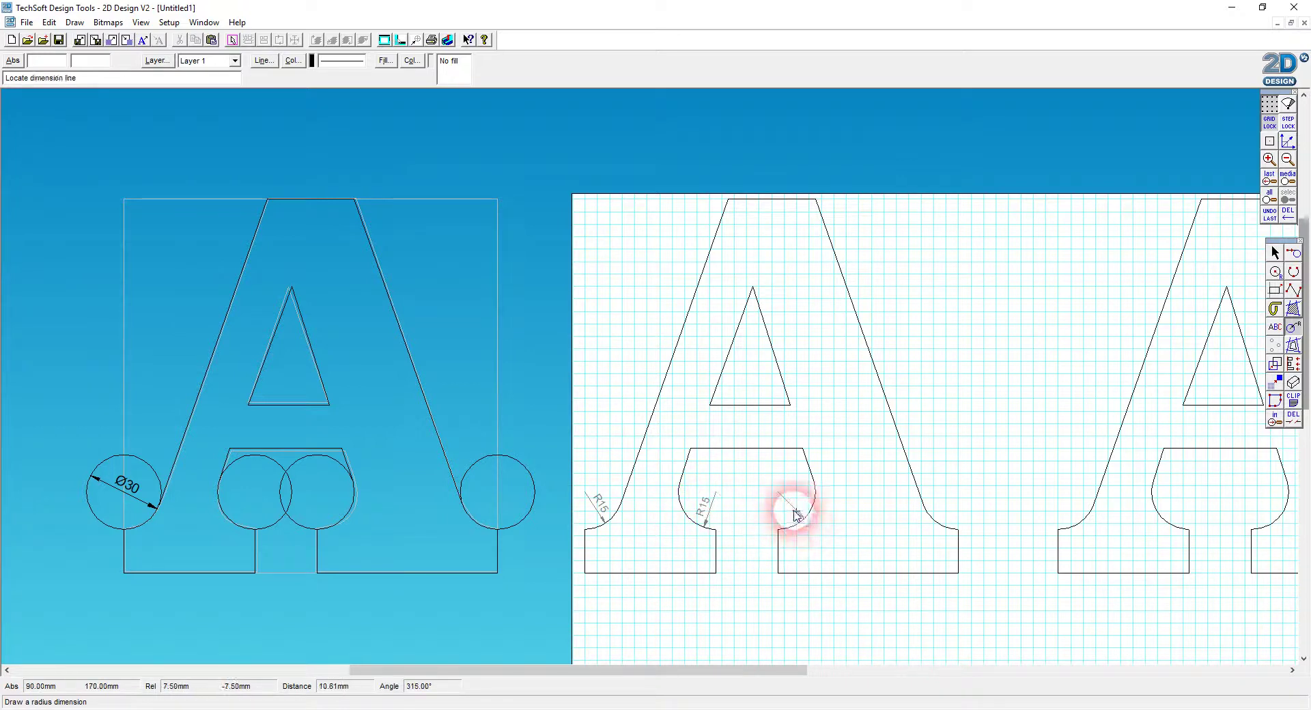
click(795, 516)
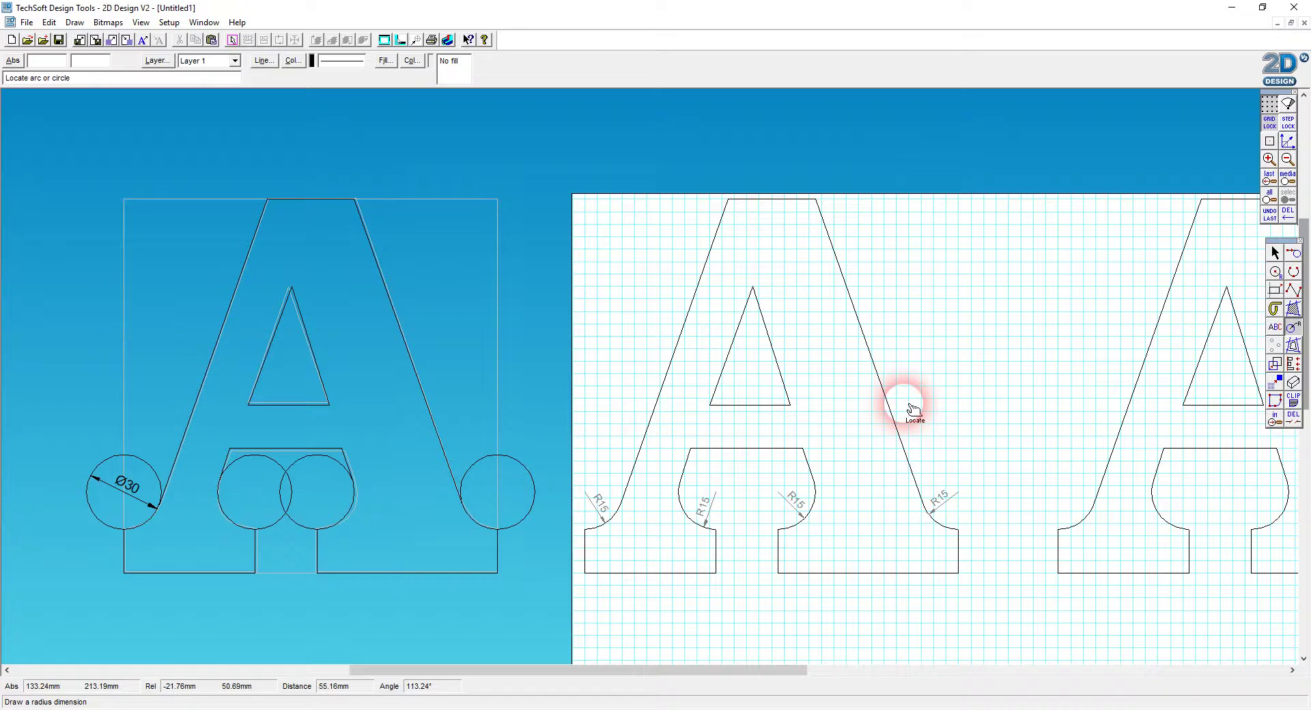
drag(1295, 330, 1128, 329)
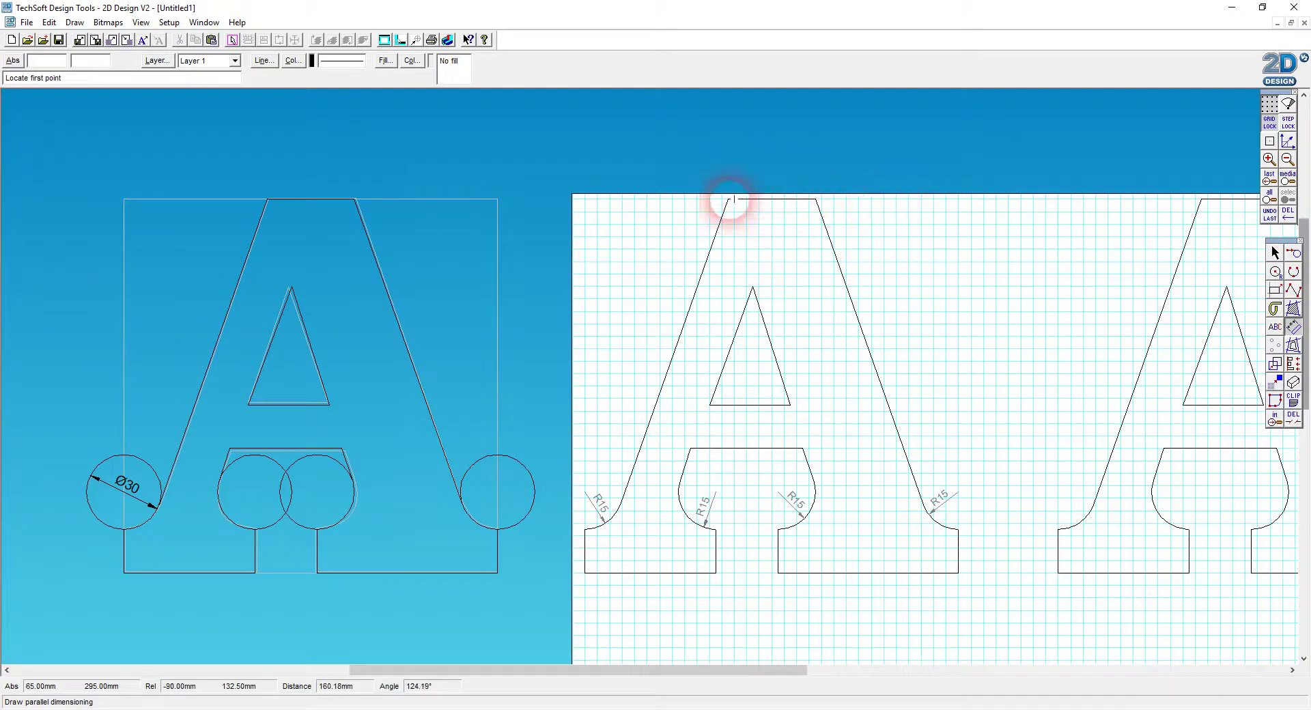
Step: Check the grid and step spacing settings, leaving them unchanged
right_click(1297, 127)
click(604, 288)
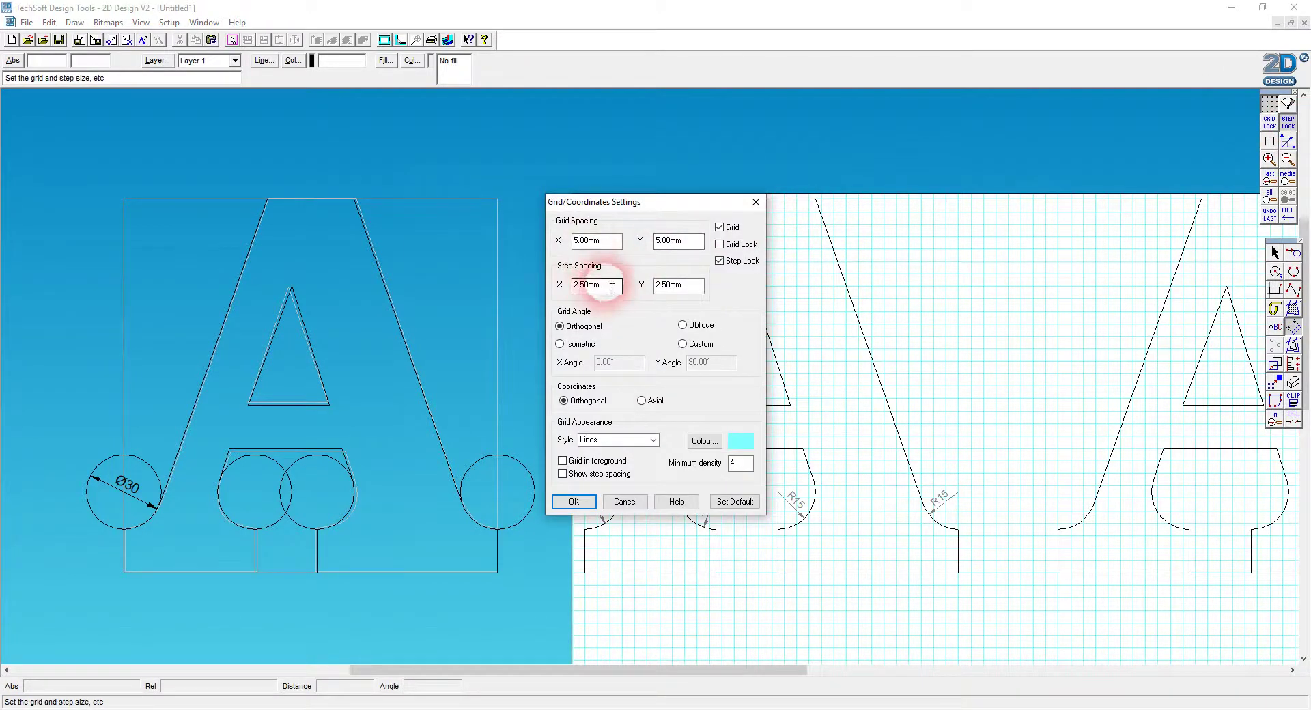
click(607, 244)
click(574, 502)
Step: Dimension the top width, the 52.5, 72.5 and 25 base widths, and the 17.5 left foot height
click(728, 198)
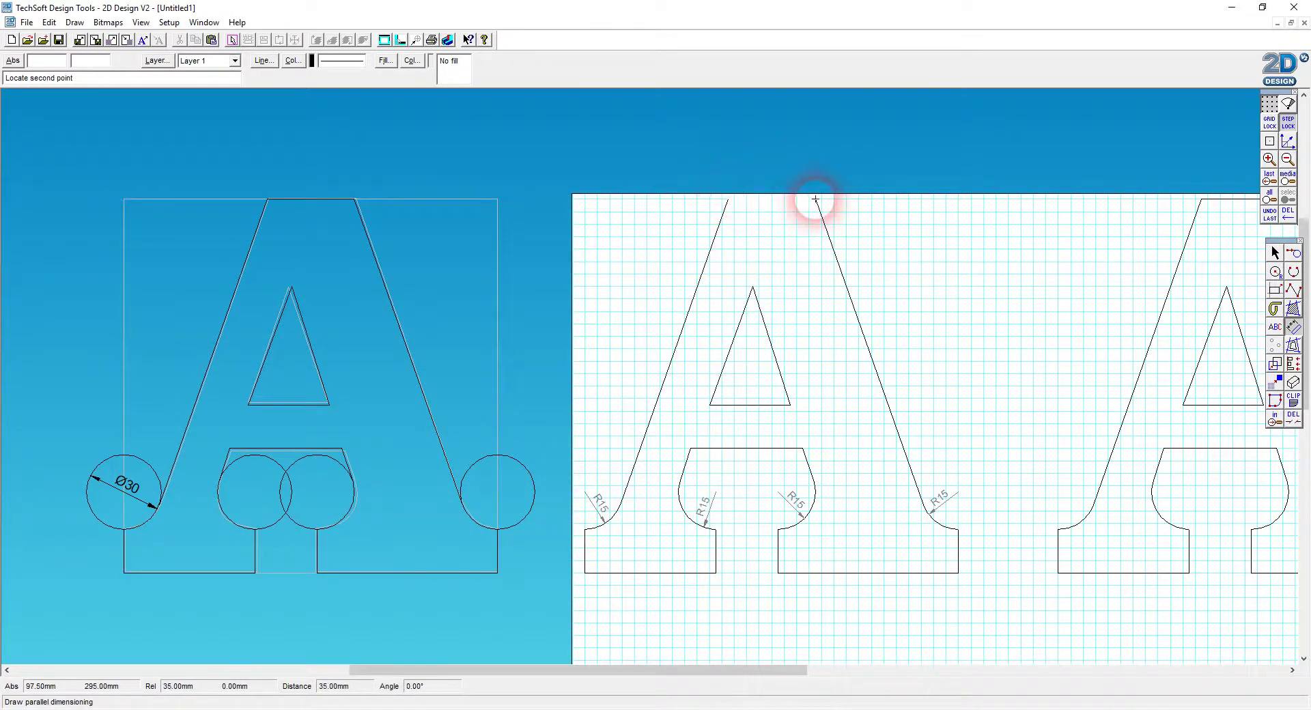
click(796, 181)
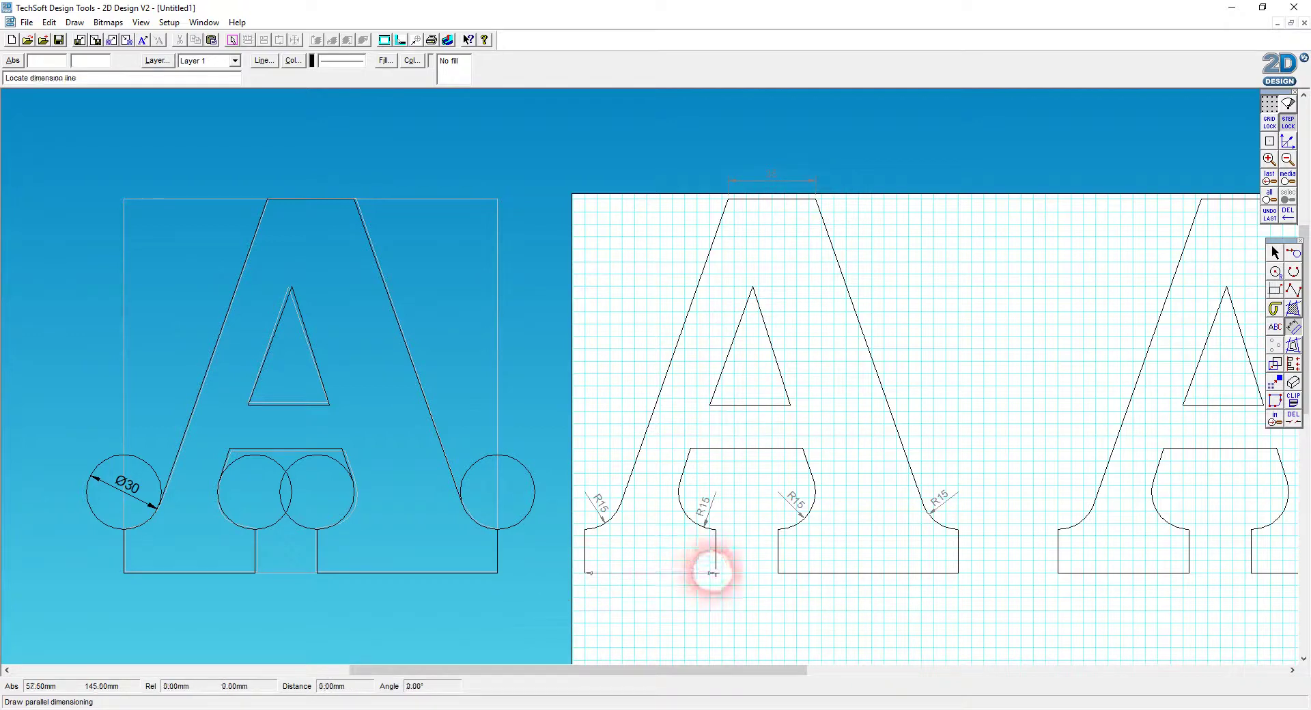
click(679, 604)
click(779, 572)
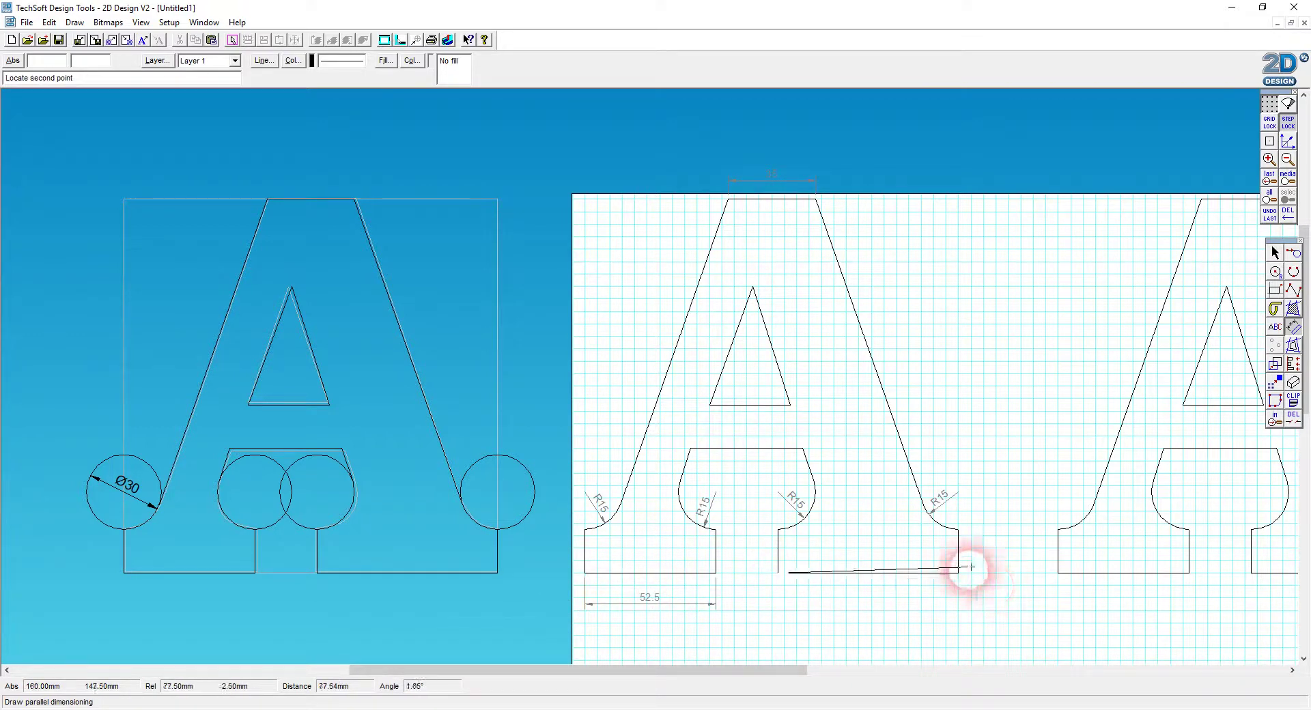
click(958, 571)
click(881, 602)
click(715, 573)
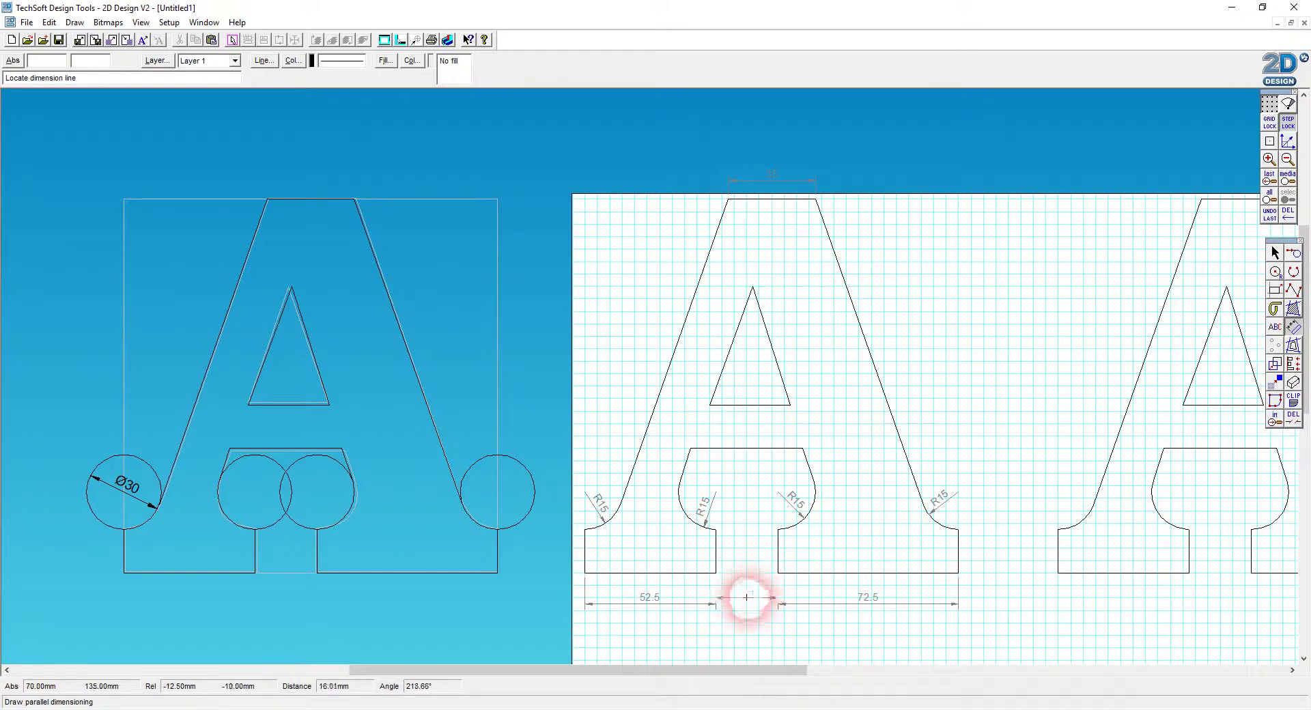
click(748, 603)
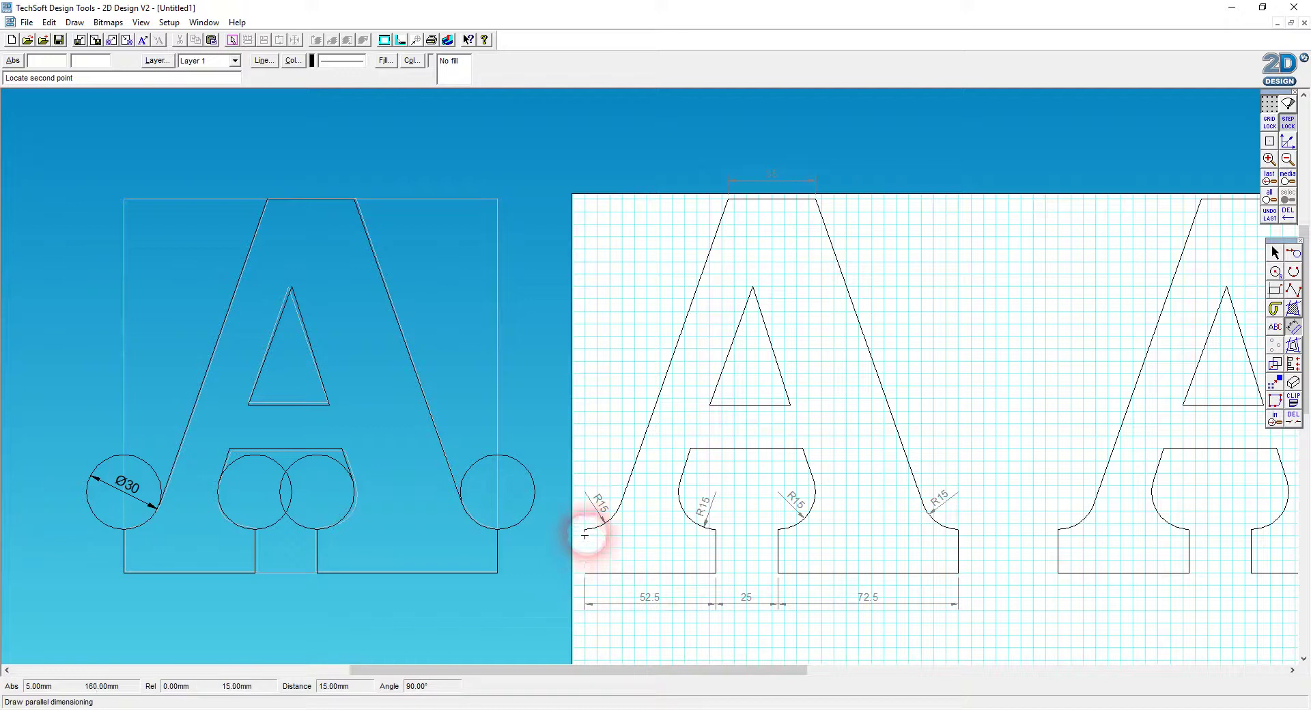
click(585, 529)
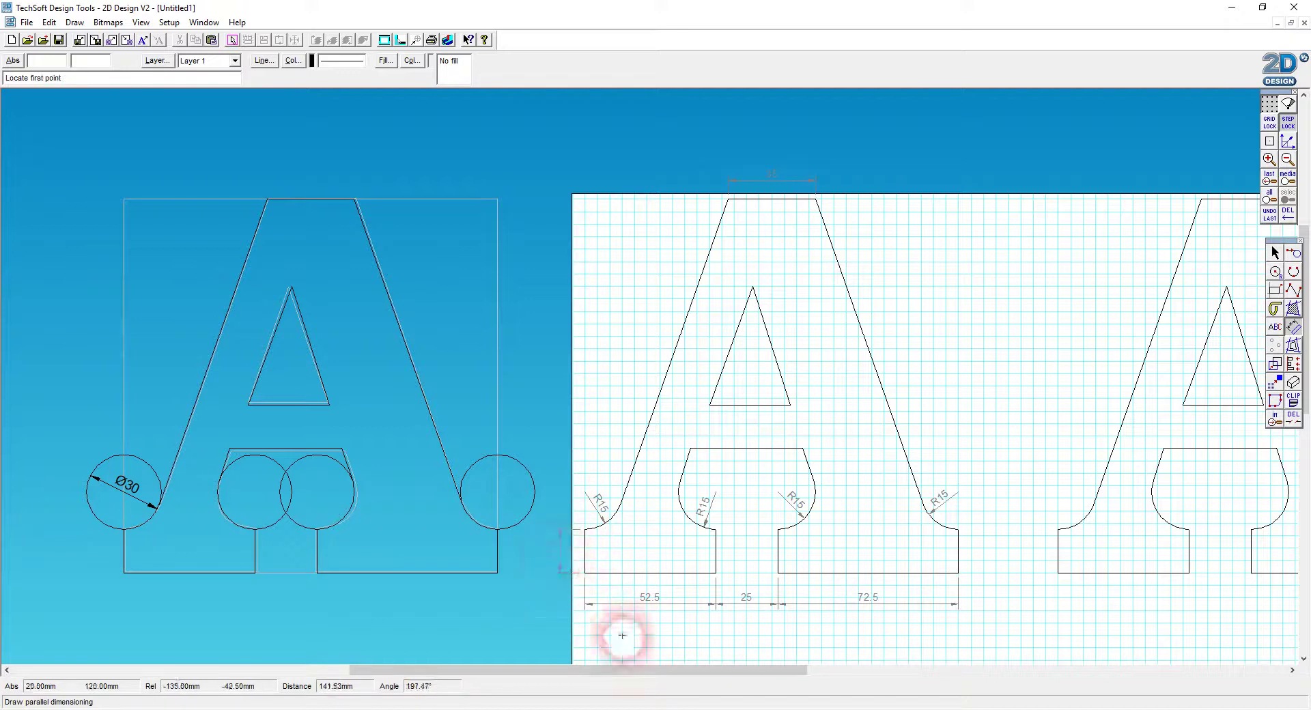
click(559, 549)
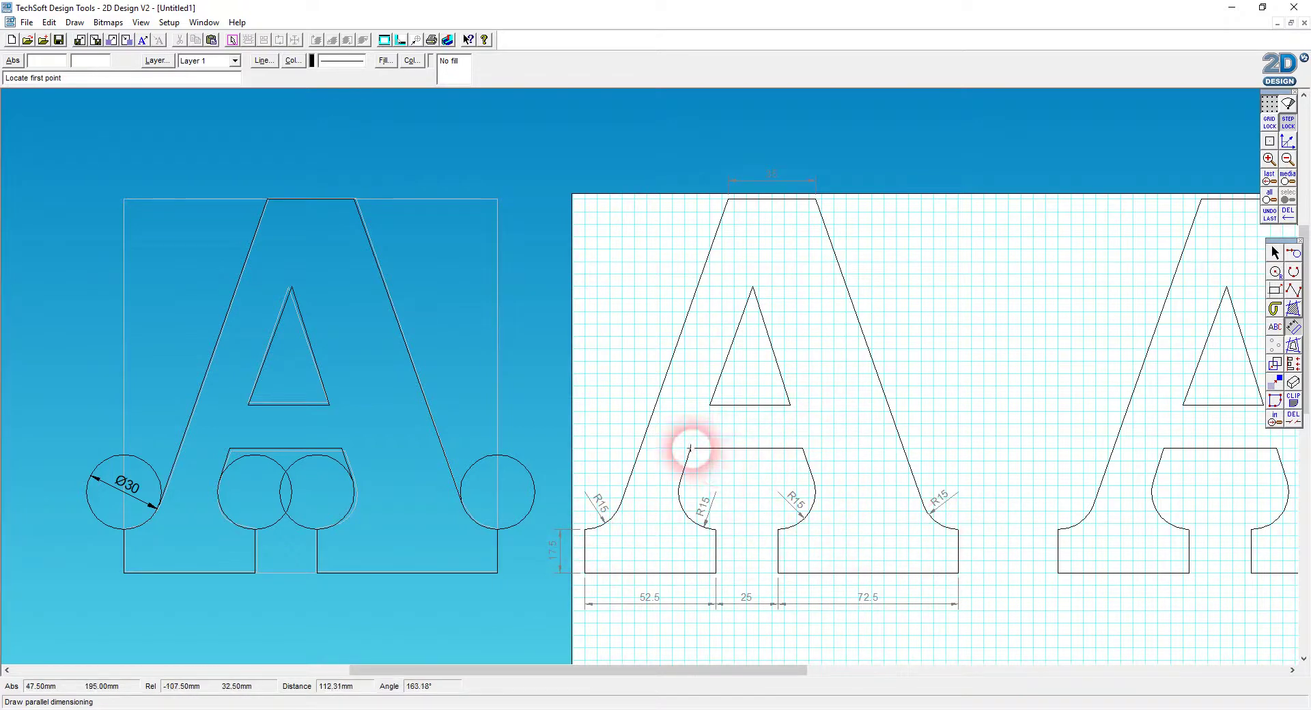
Step: Add a 32.5 dimension below the inner triangle's base
click(689, 449)
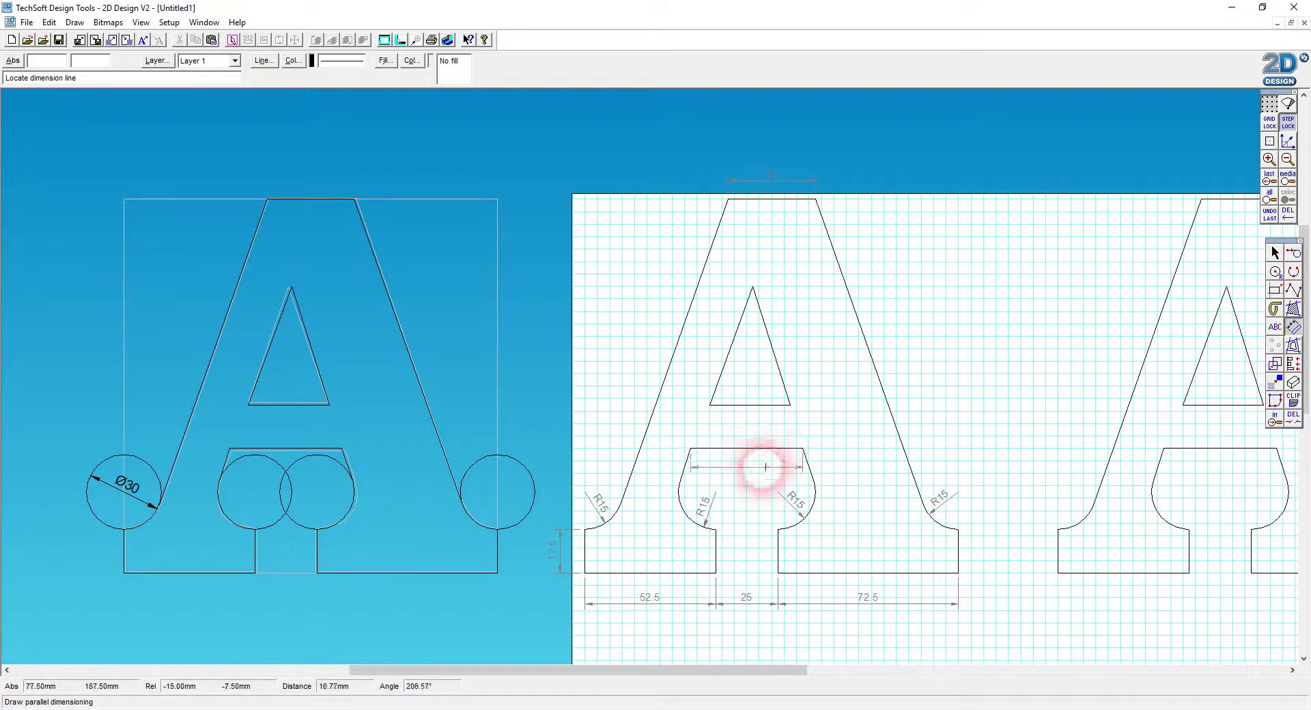
click(711, 405)
click(790, 404)
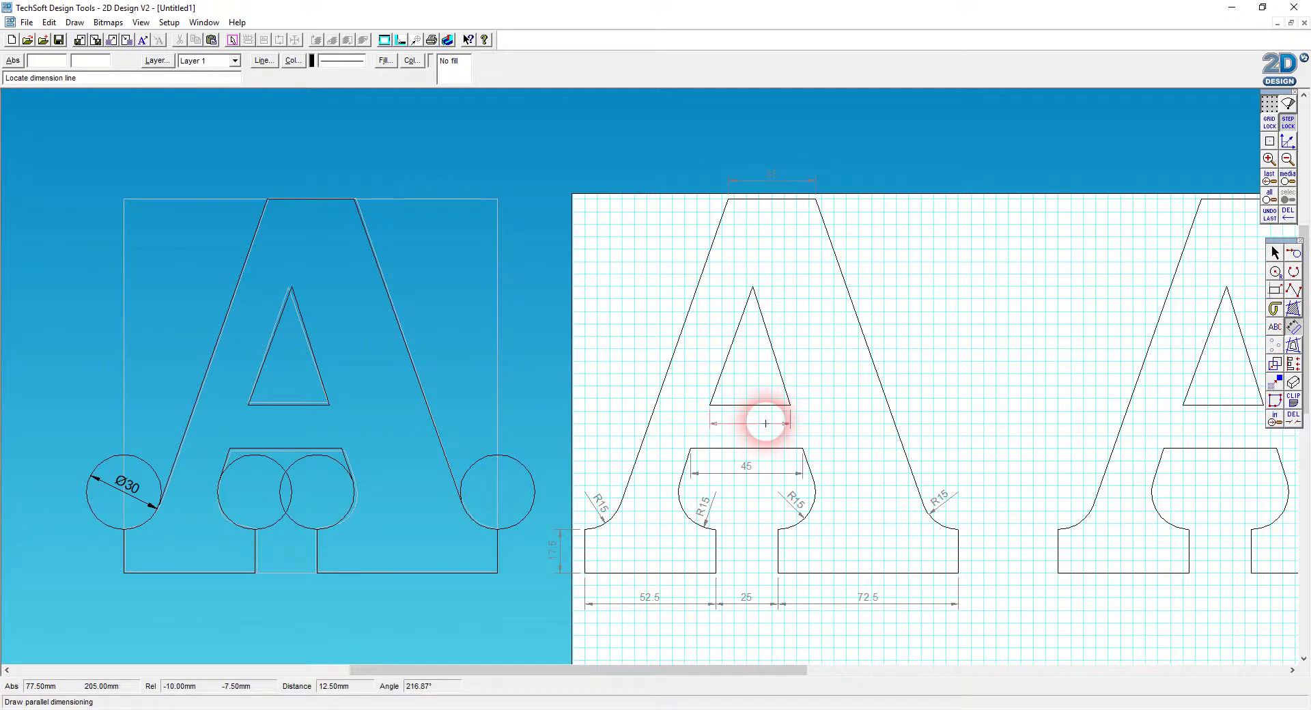
click(765, 423)
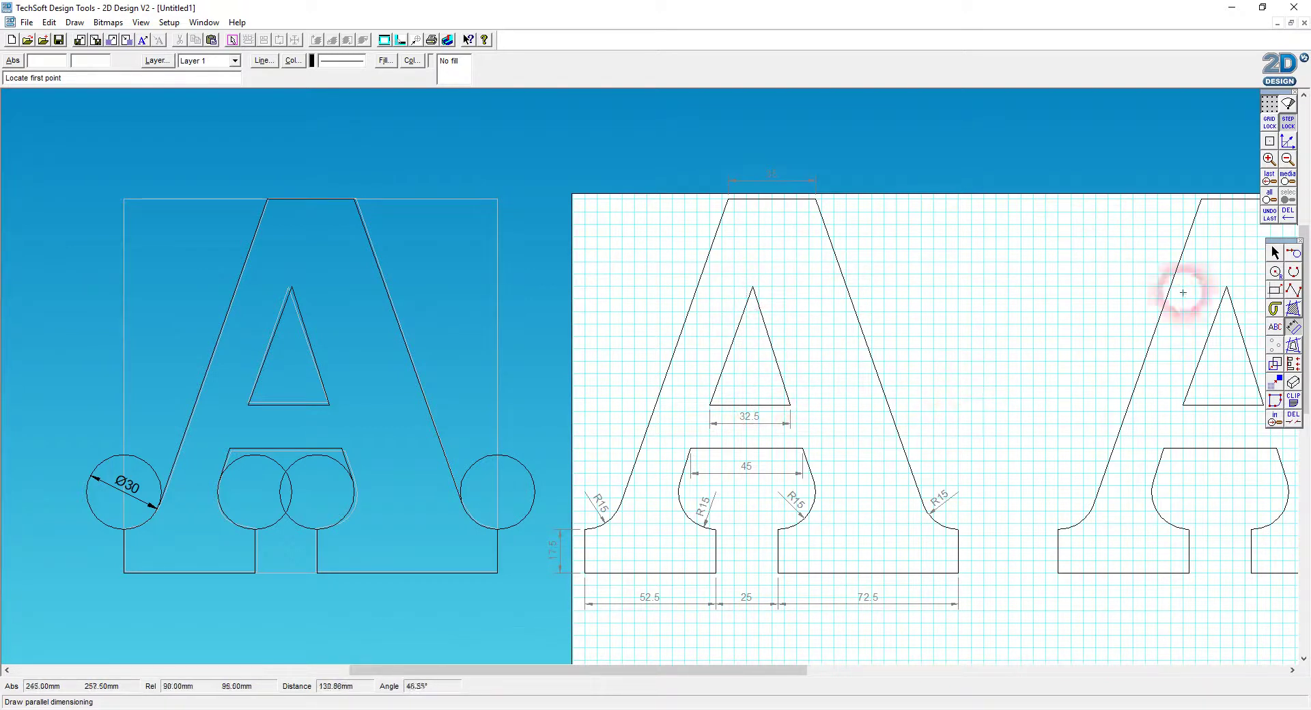
Step: Try a 49.81 sloped dimension along the triangle's right edge, then undo it
click(1300, 330)
click(789, 404)
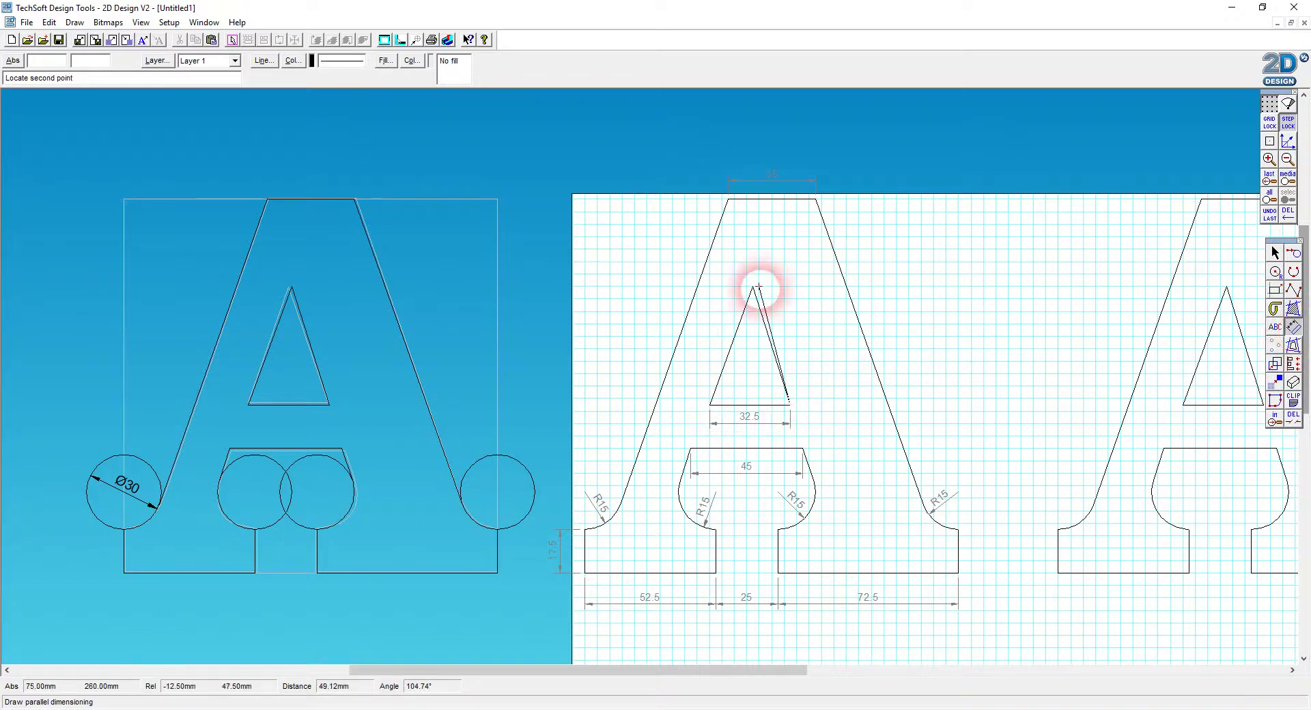
click(752, 287)
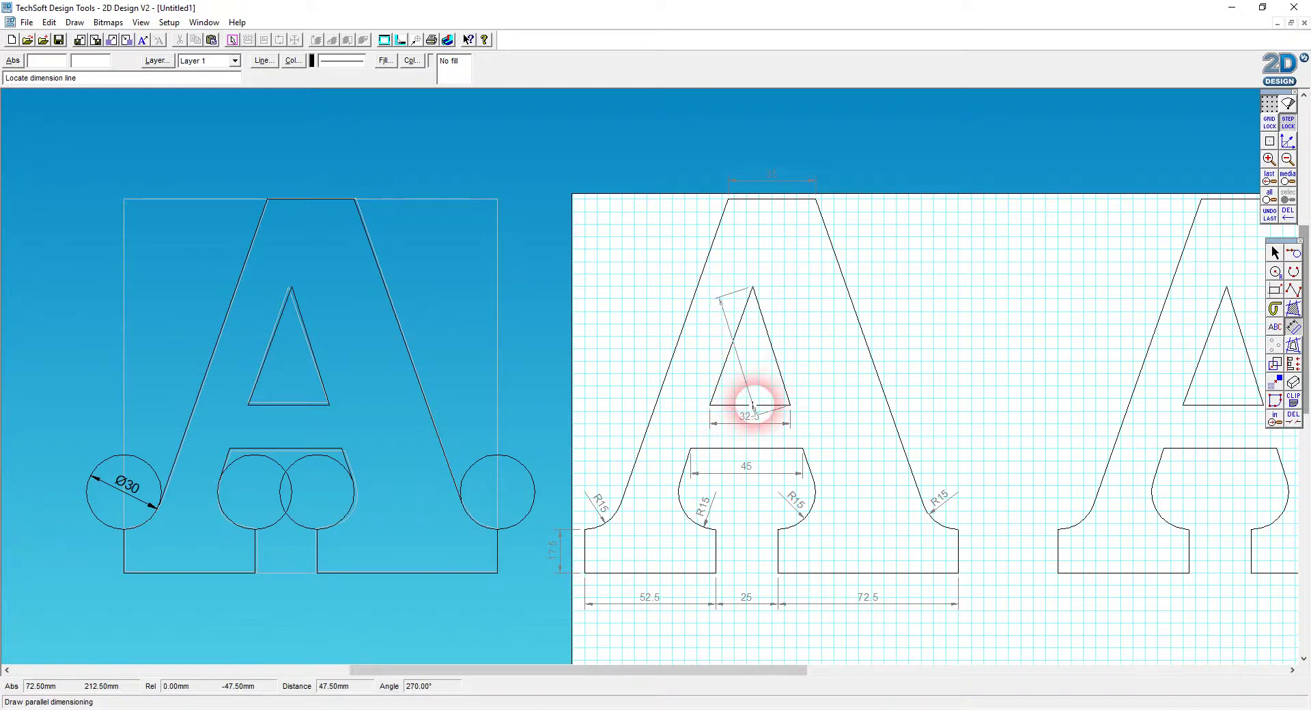
click(795, 354)
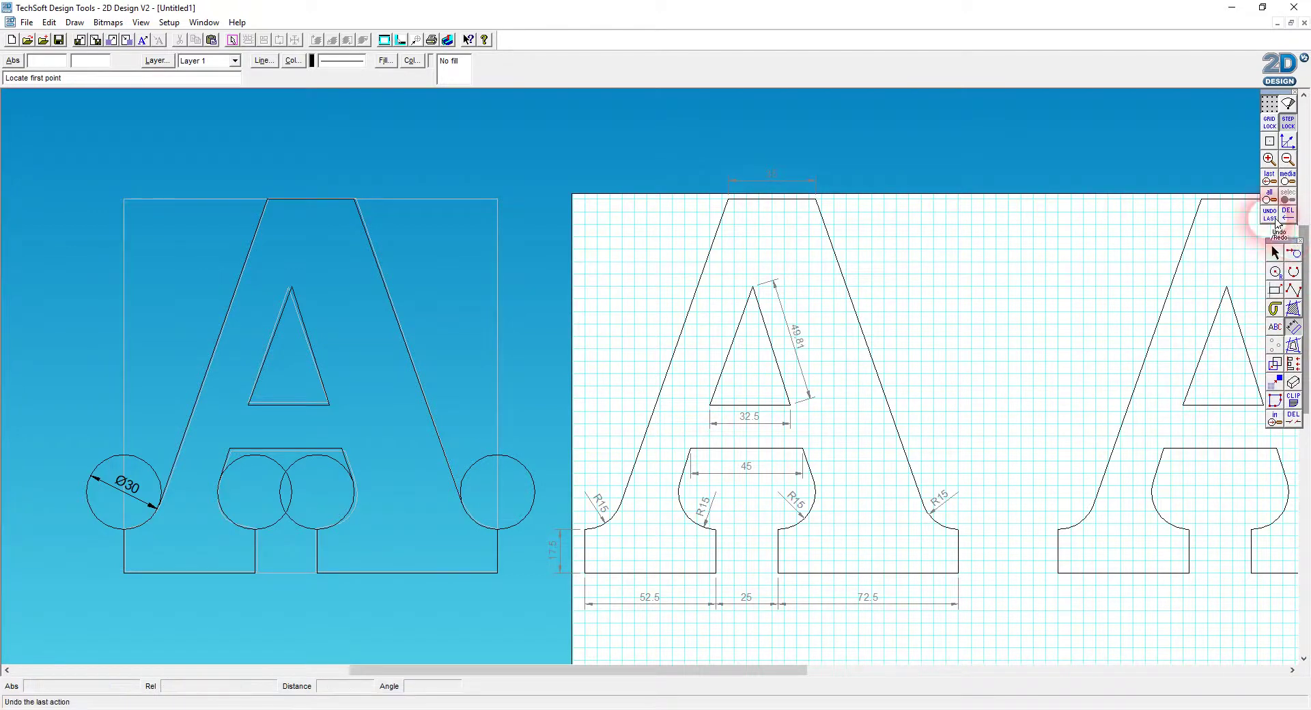
click(1270, 215)
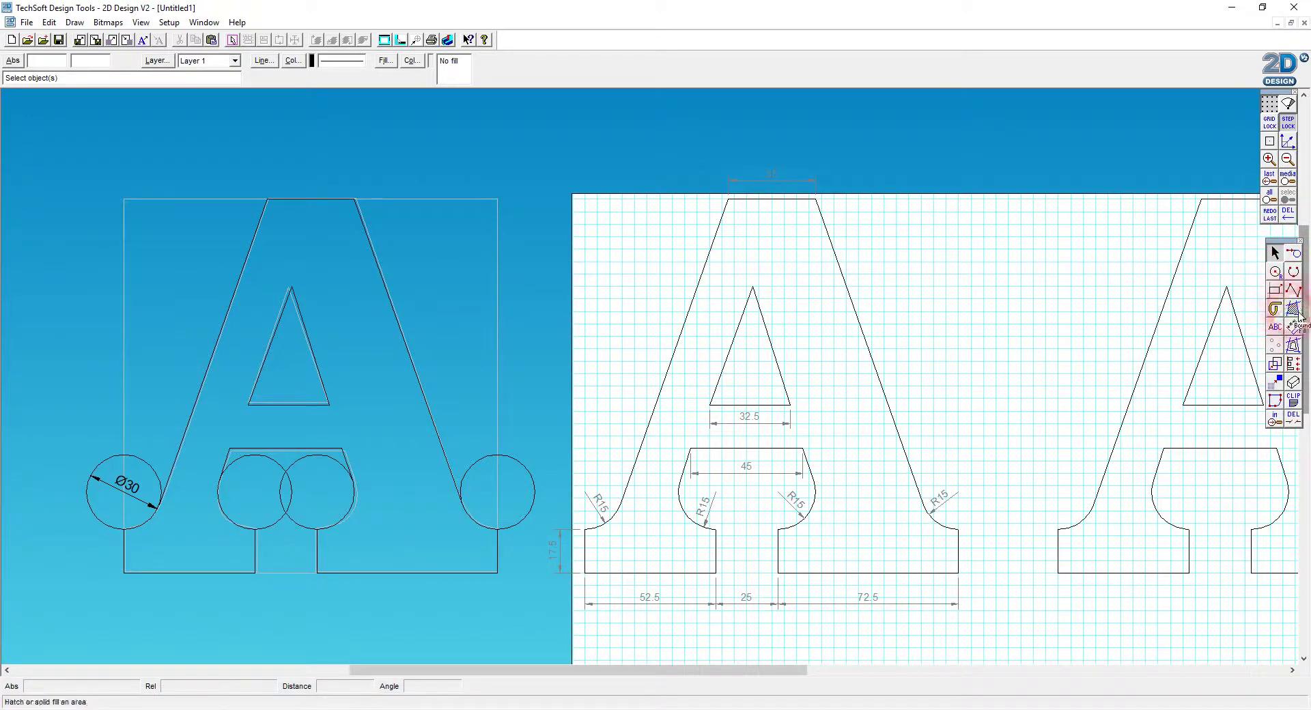
Step: Add a 47.5 vertical dimension for the inner triangle's height
drag(1301, 331, 1161, 323)
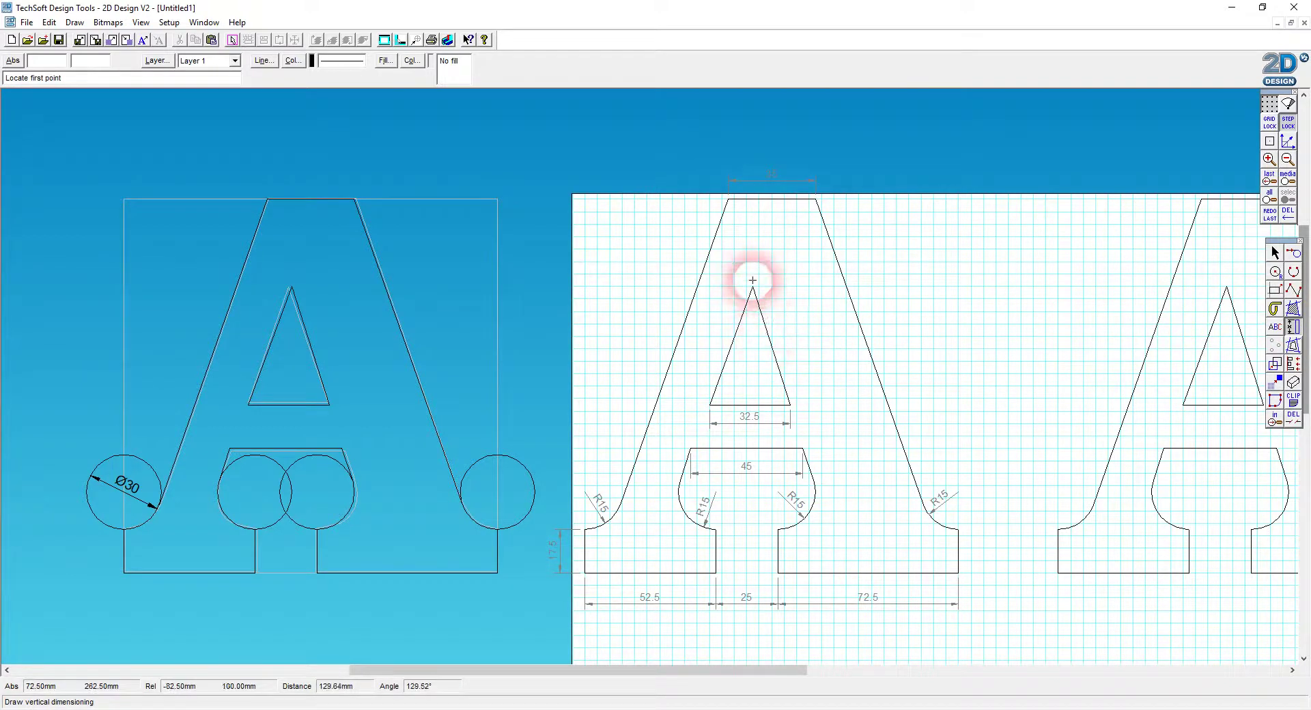
click(752, 286)
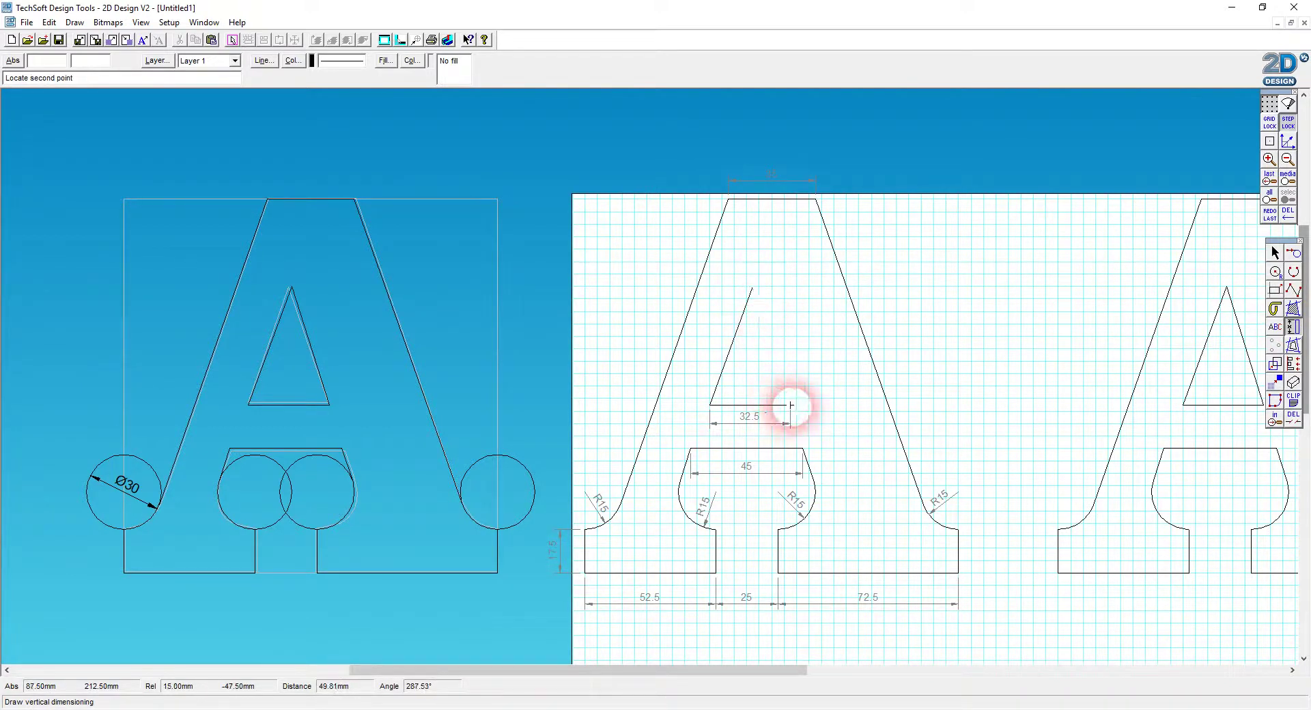
click(815, 367)
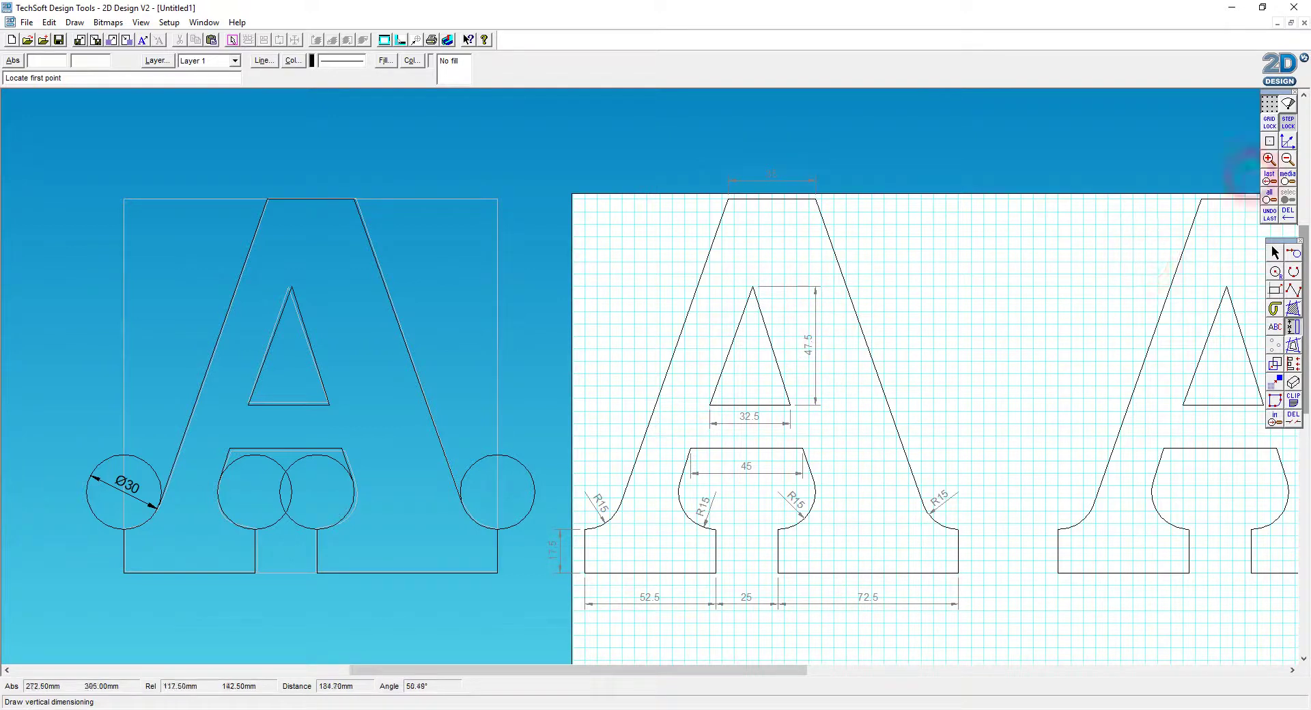
Step: Review and confirm the grid step spacing settings
right_click(1297, 126)
click(584, 285)
click(574, 501)
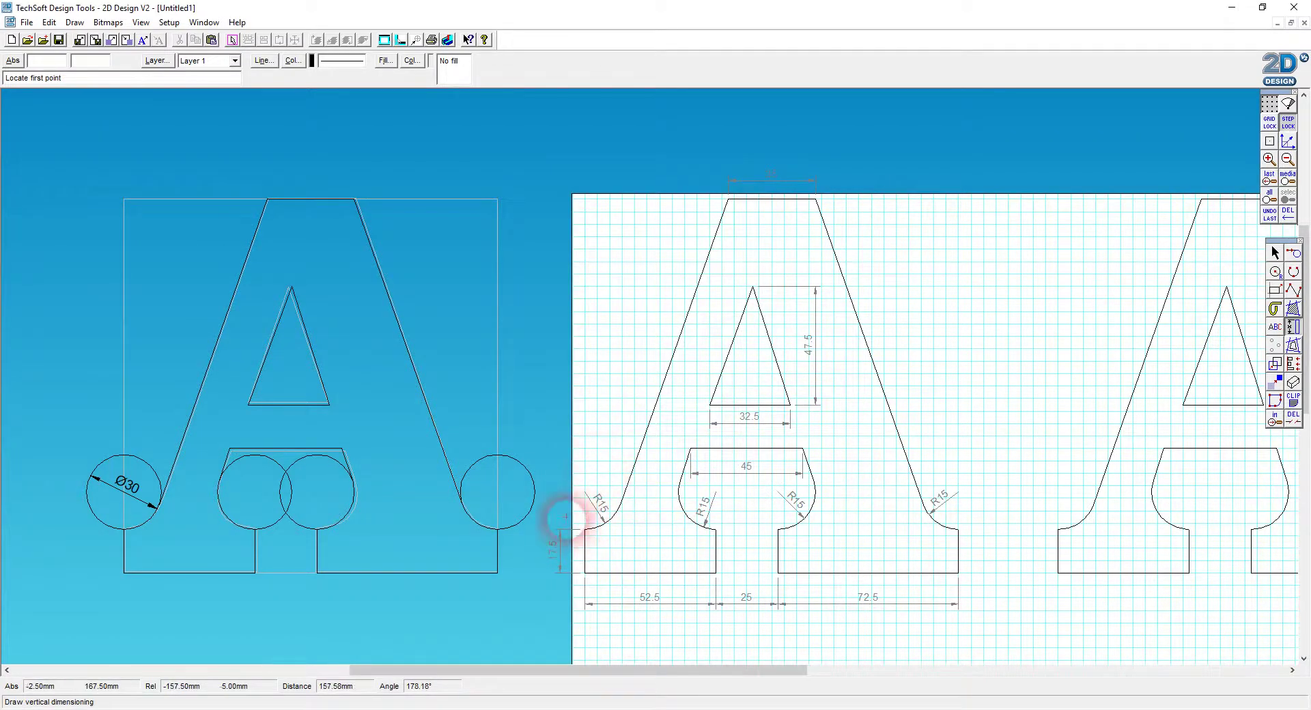
Step: Add the 150 overall height and the 67.5 rise from leg bottom to triangle base
click(957, 579)
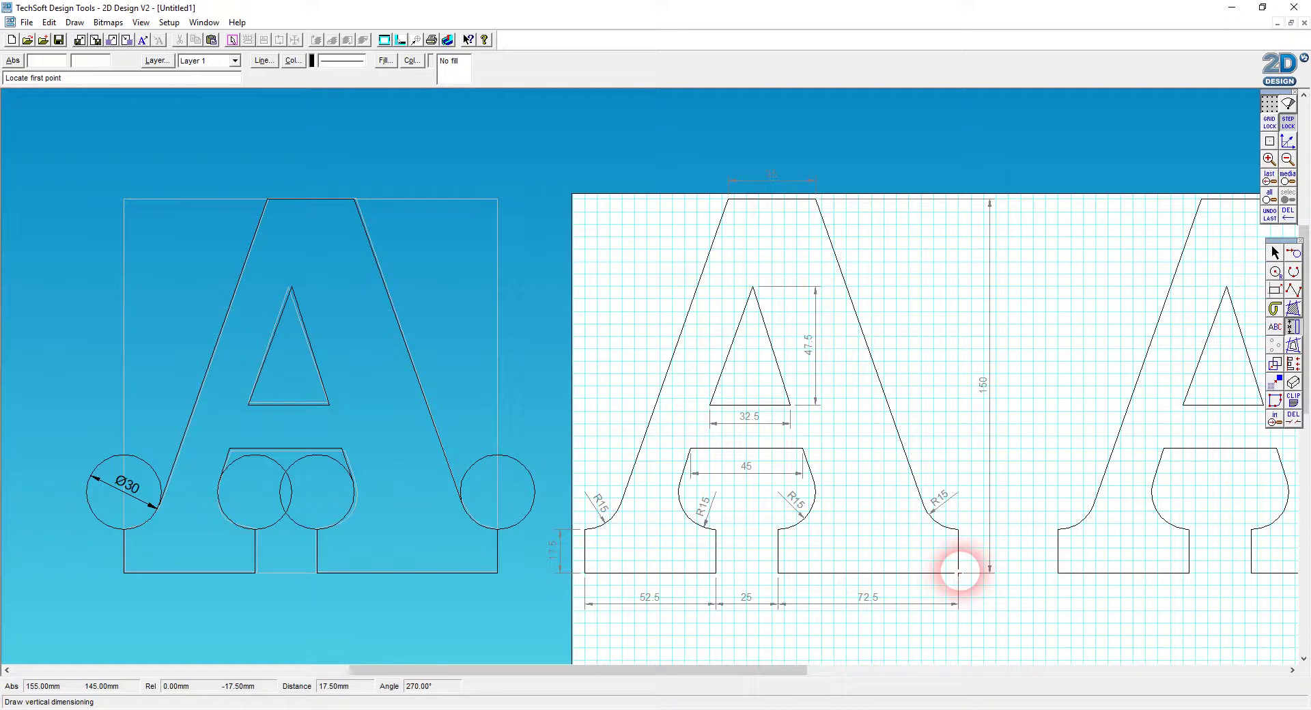
click(960, 572)
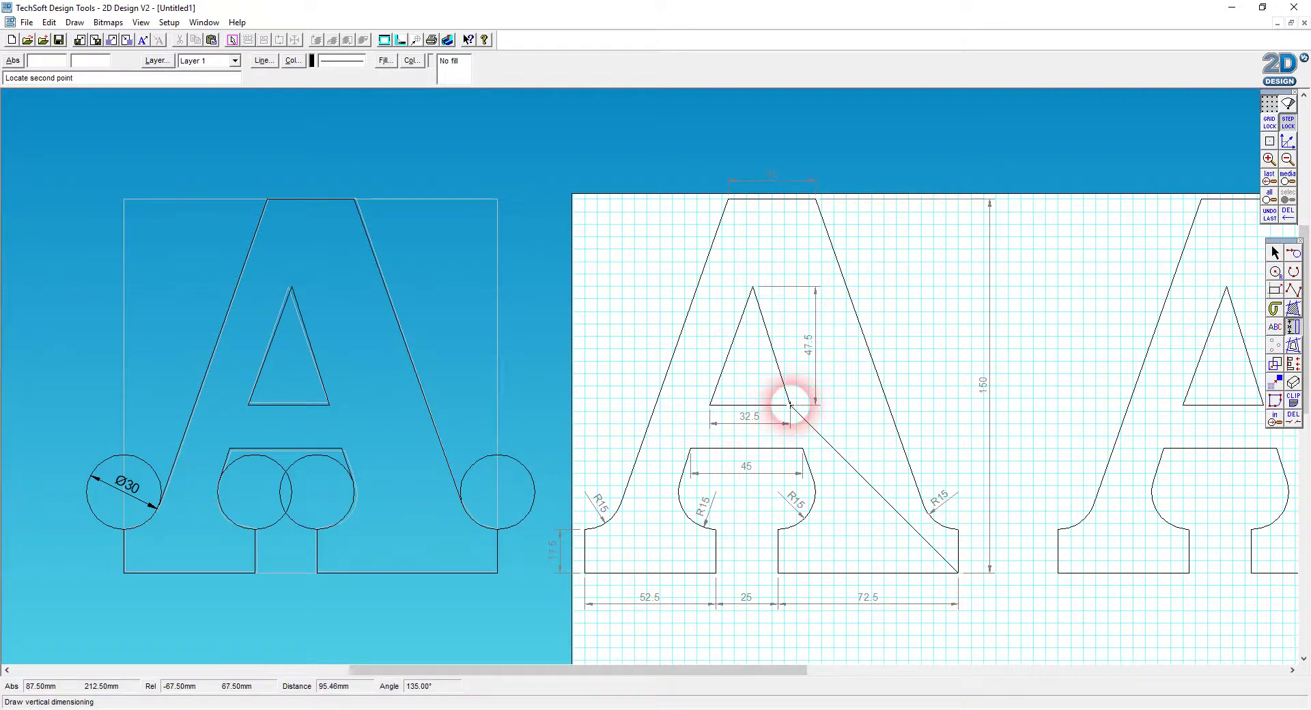
click(790, 405)
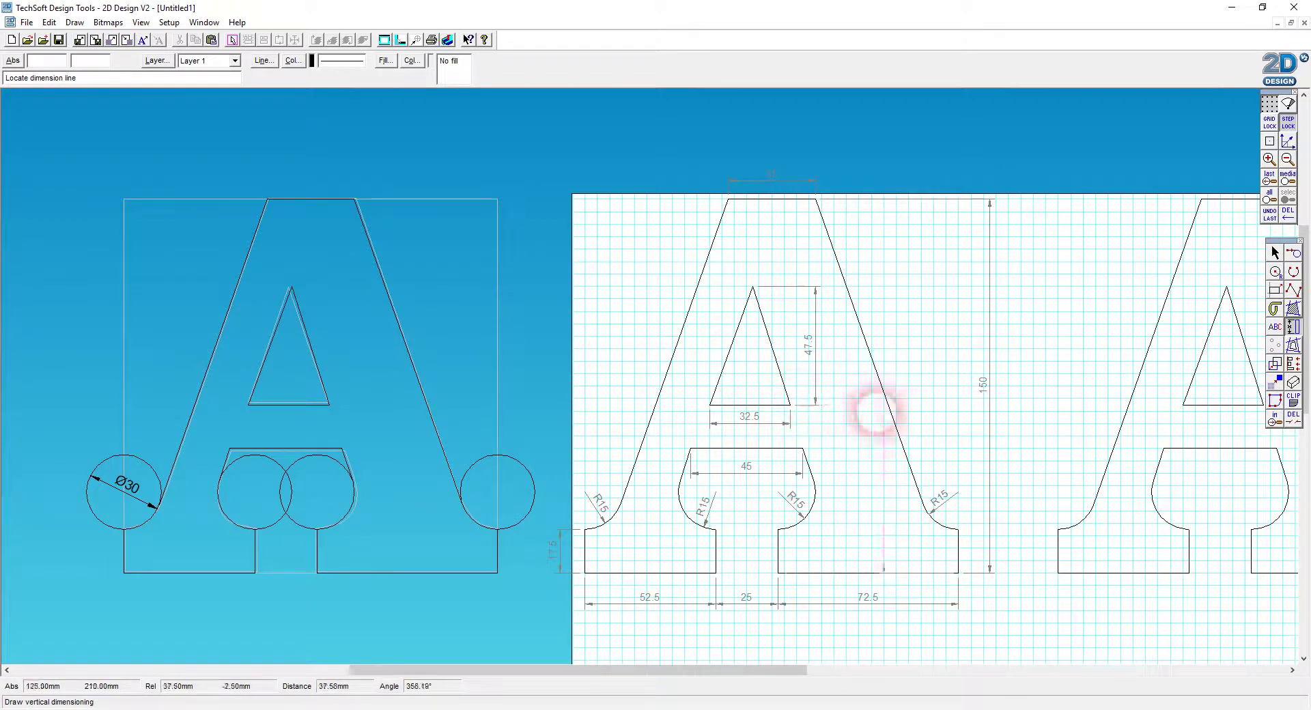
click(971, 442)
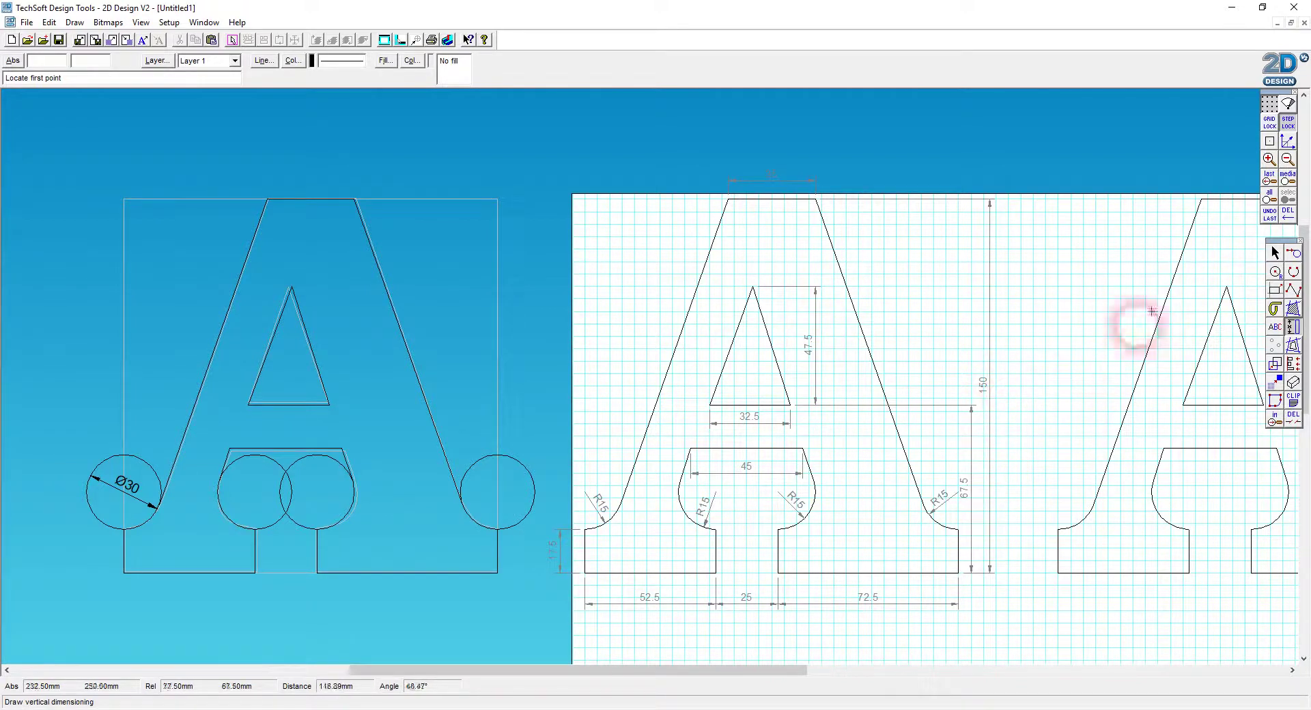
Step: Shift the 150 and 67.5 dimensions further right, then start a 50 vertical crossbar-height dimension
click(1274, 253)
click(994, 399)
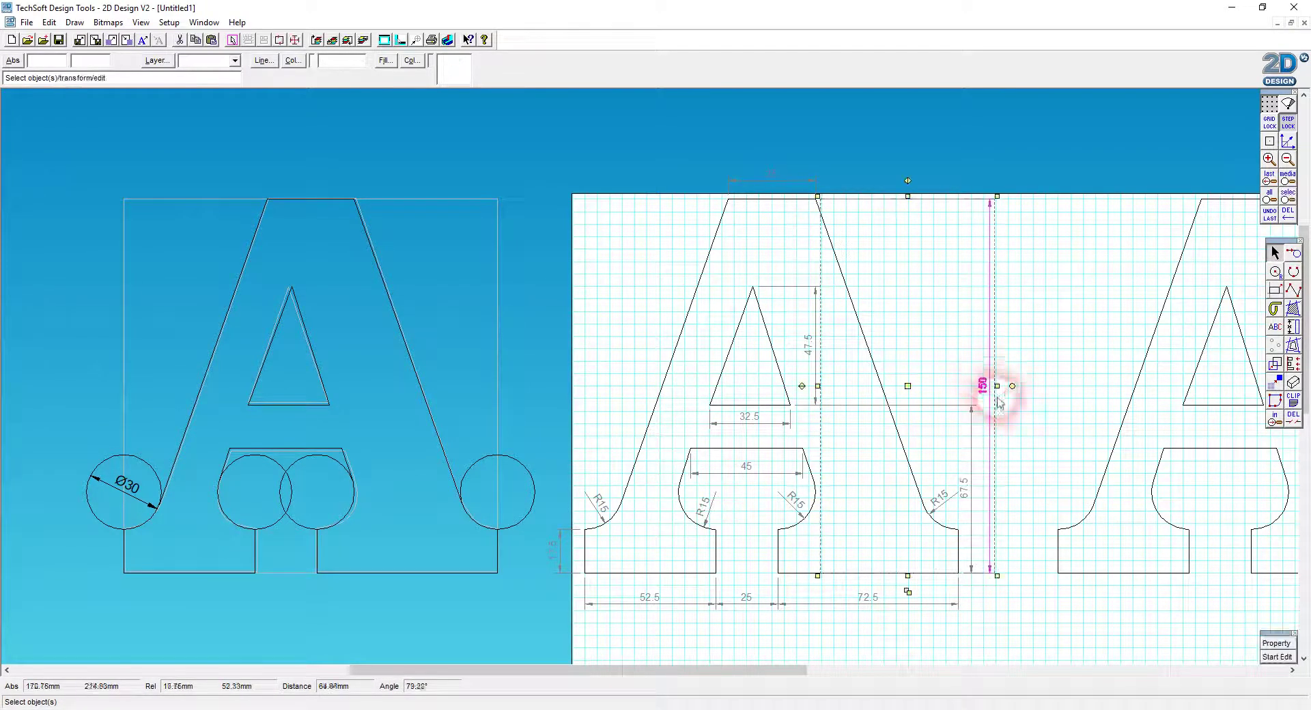
click(998, 386)
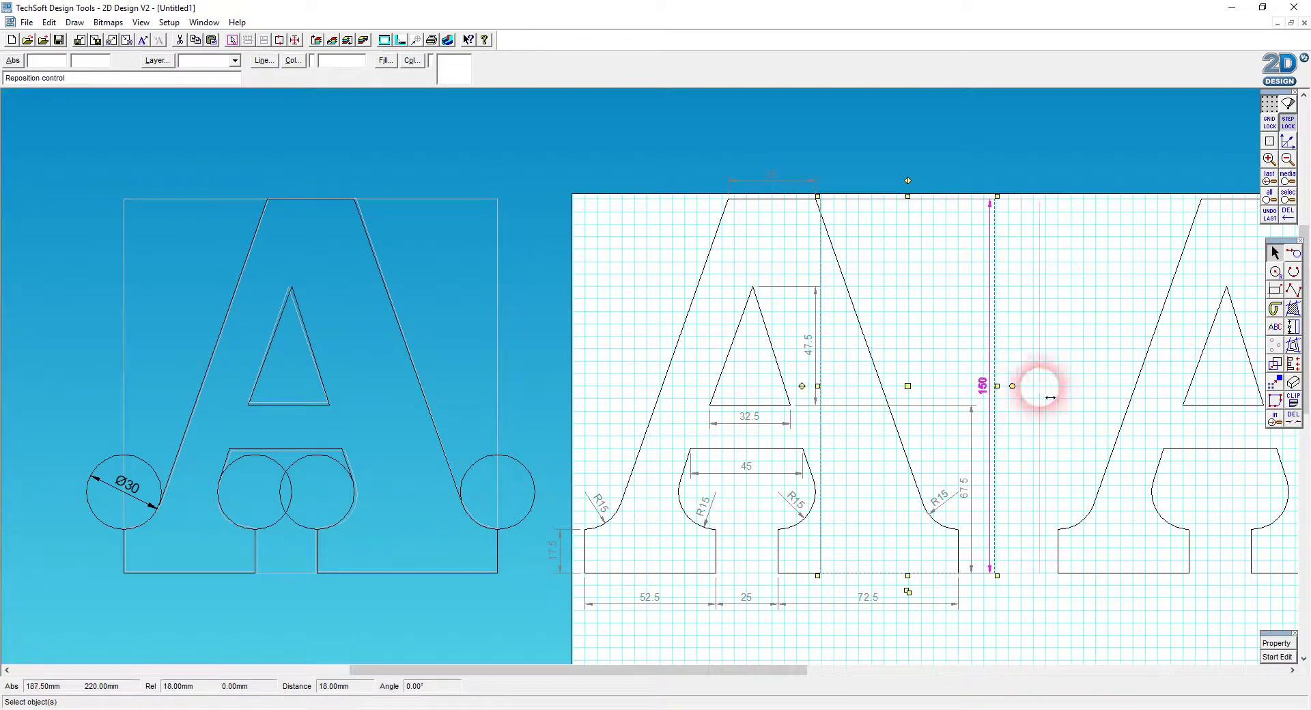
click(1039, 381)
click(968, 471)
click(997, 488)
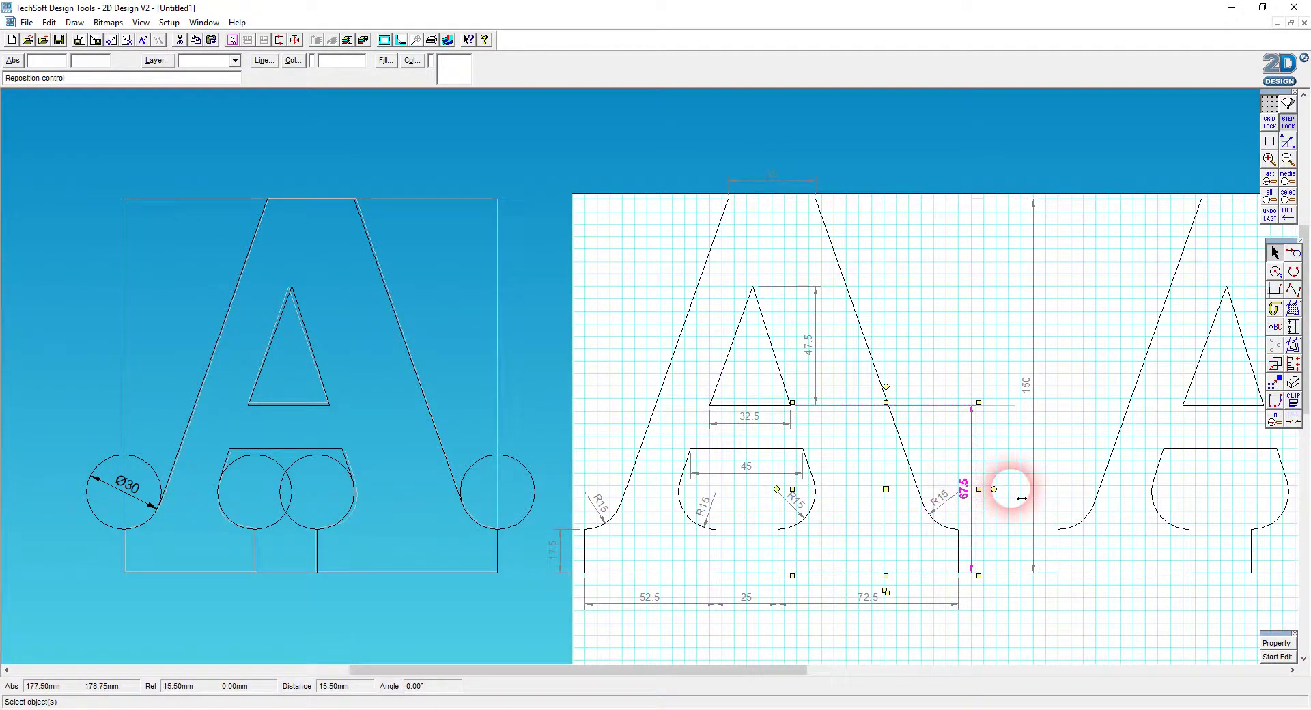
click(1021, 499)
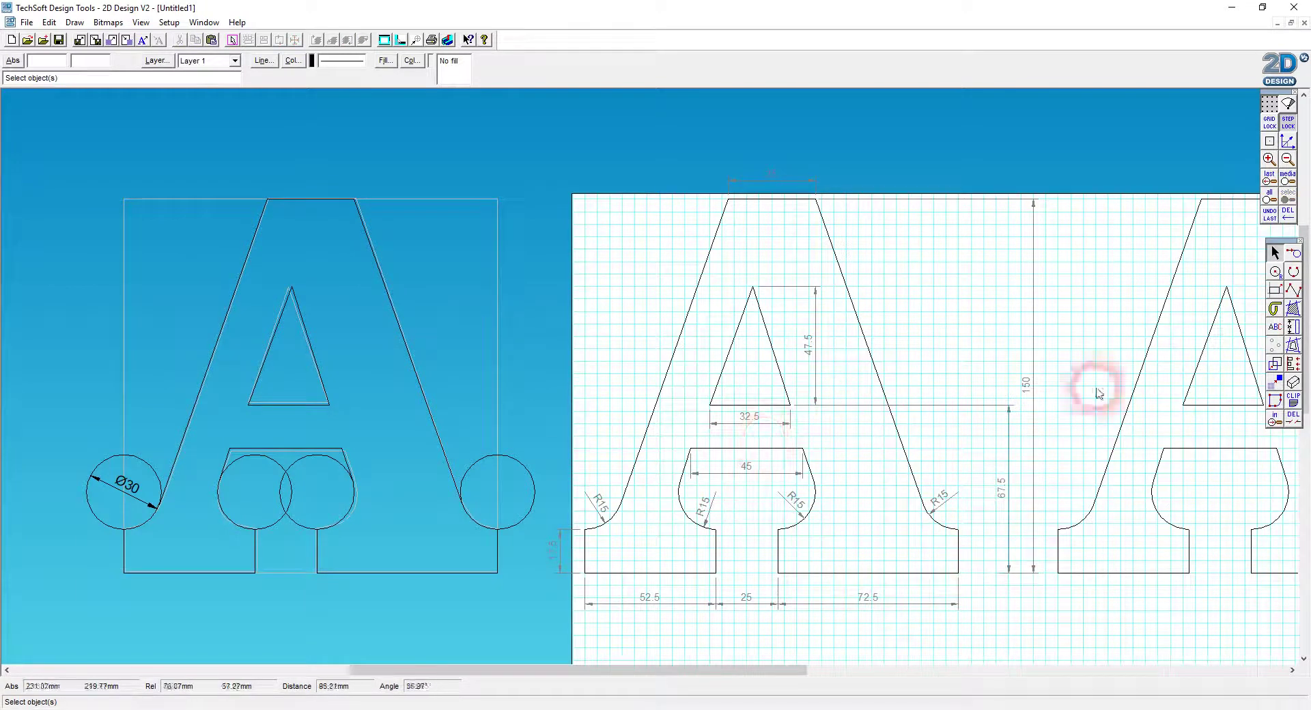
click(1292, 328)
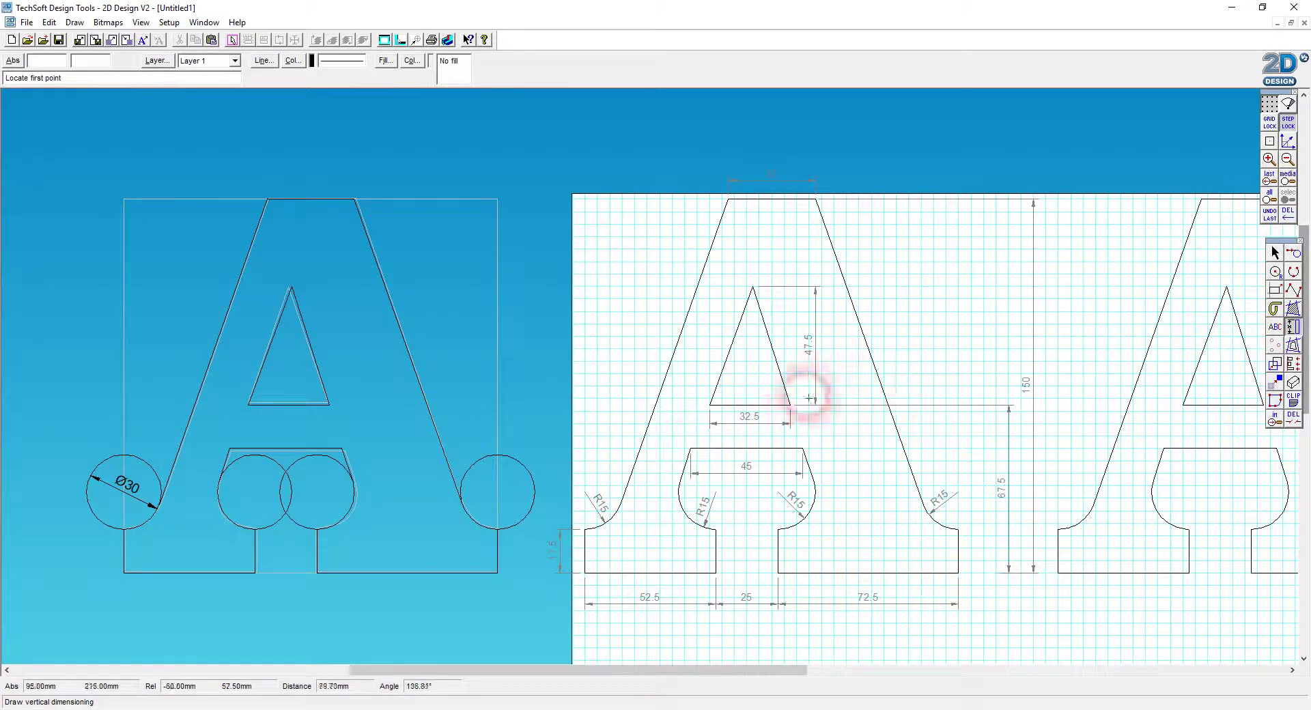
click(803, 448)
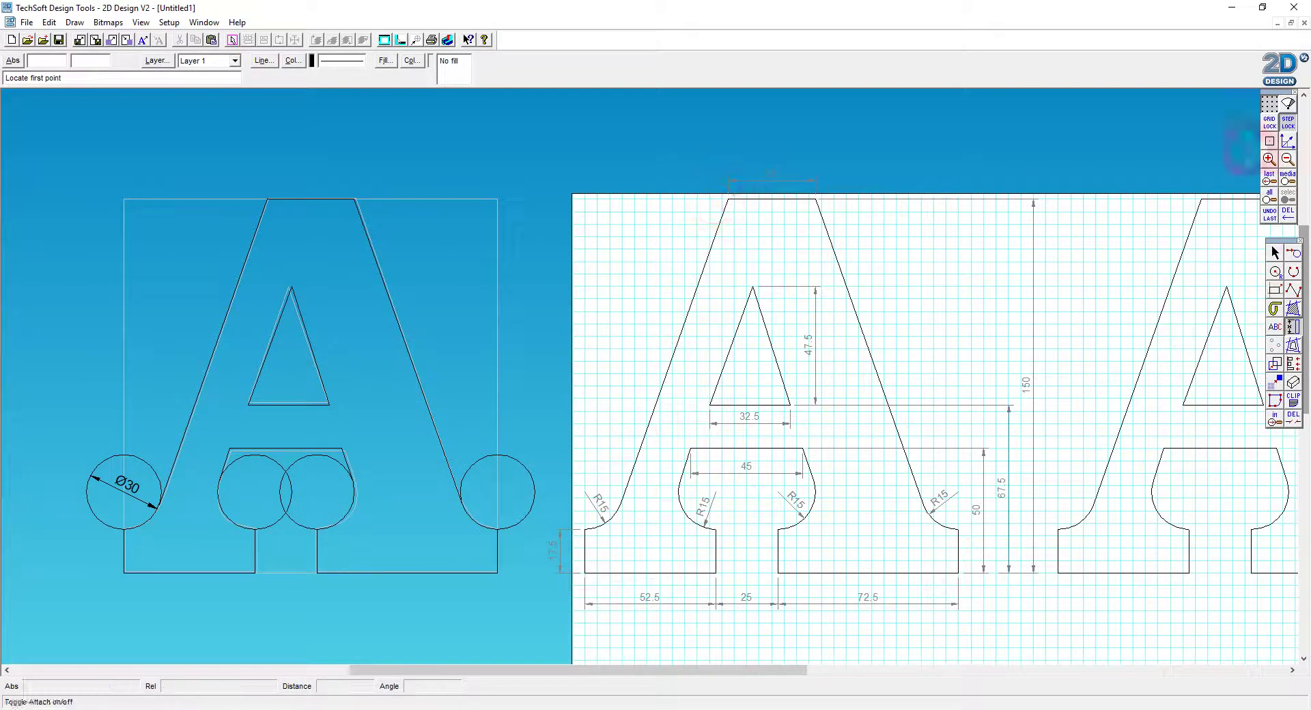
Step: Place horizontal dimensions above the A from its lower-left corner to the apex's left corner and to the crossbar's top-left corner (42.5)
drag(1292, 326, 1147, 331)
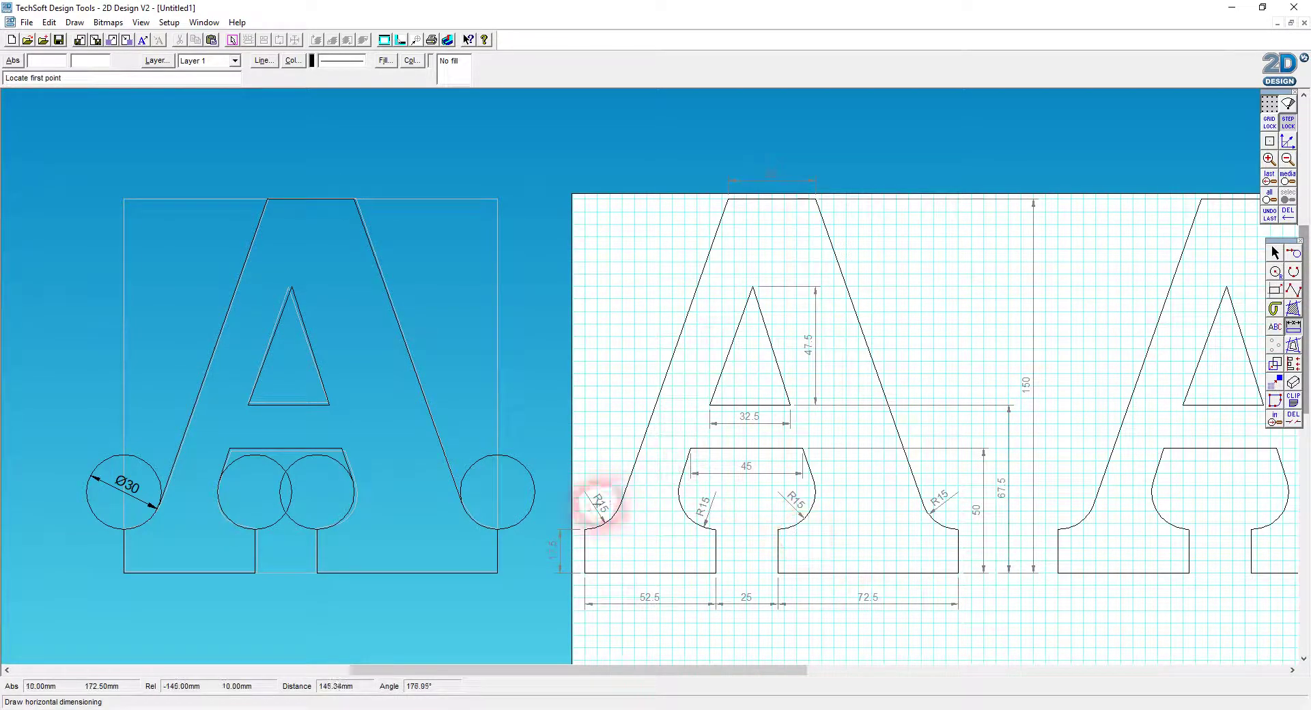
click(585, 530)
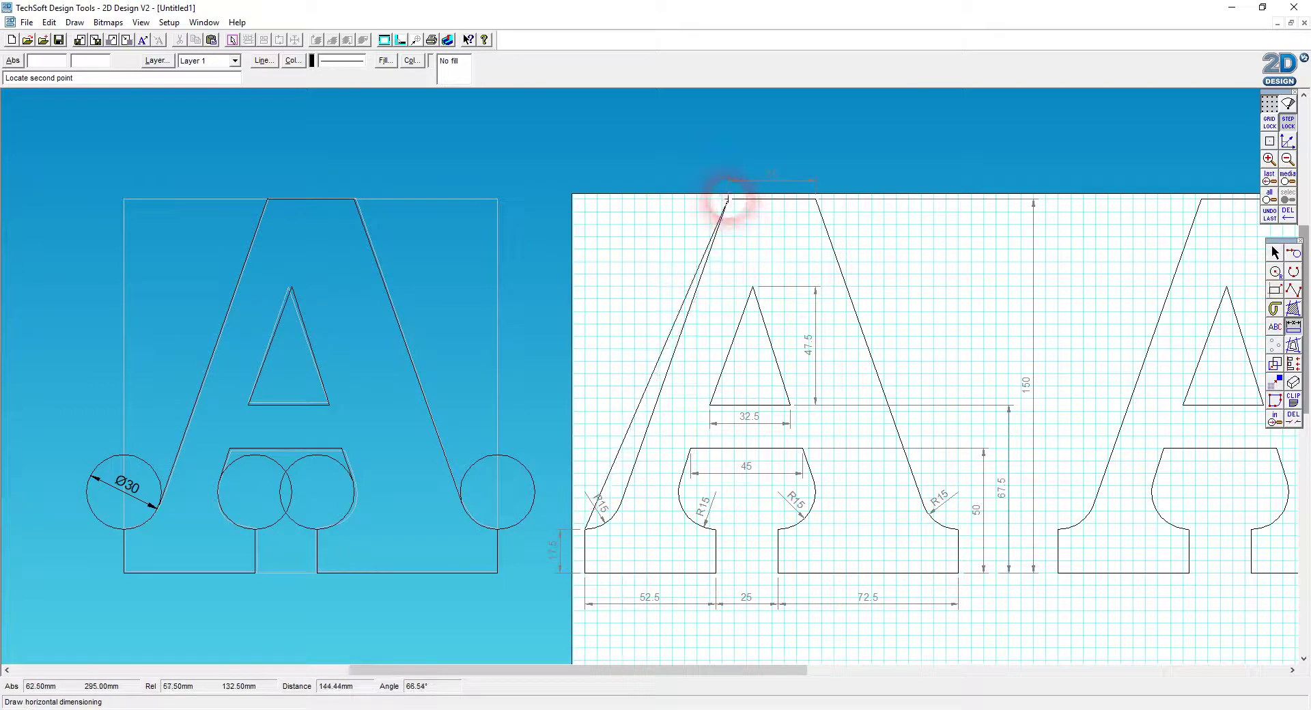
click(727, 200)
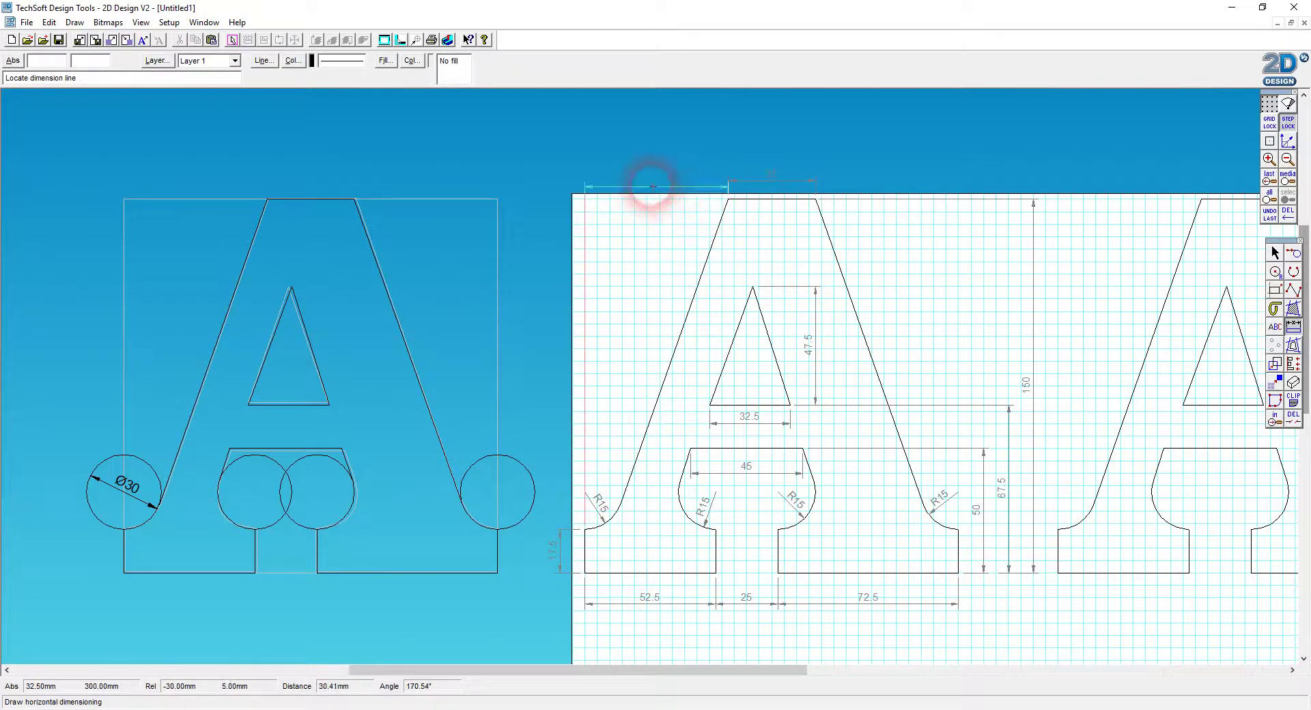
click(652, 179)
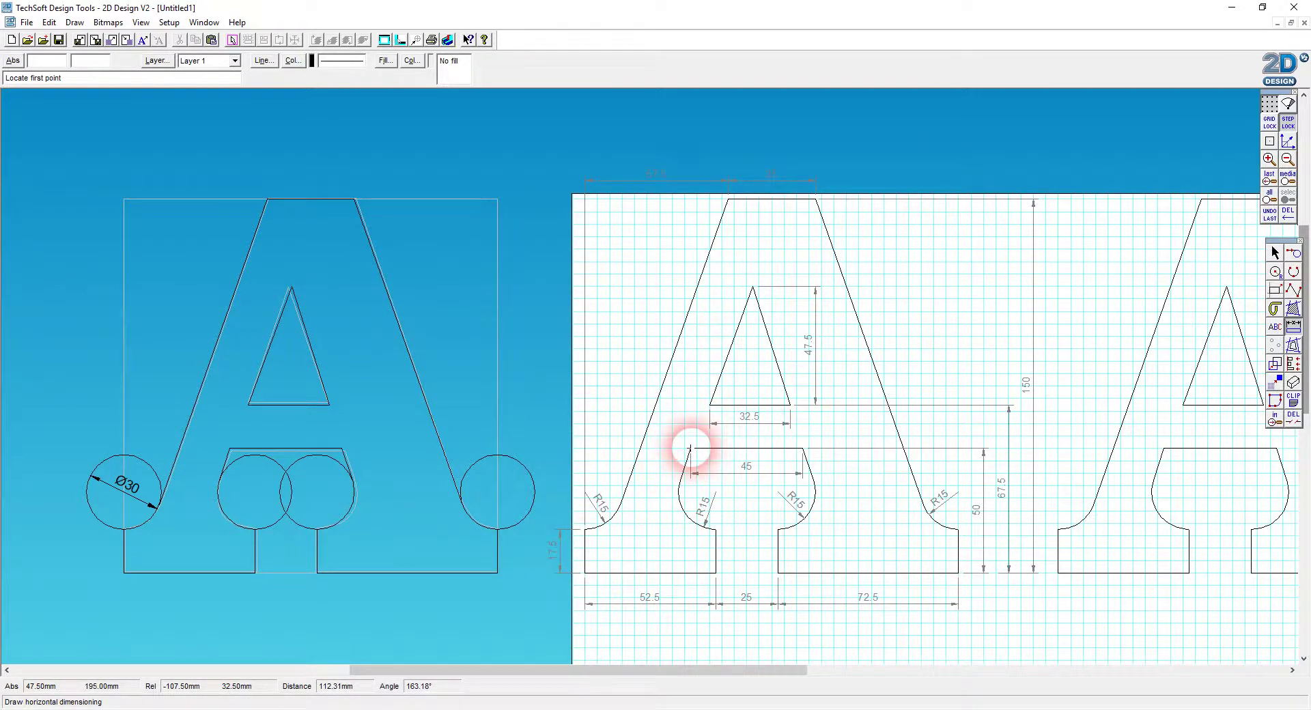
click(690, 449)
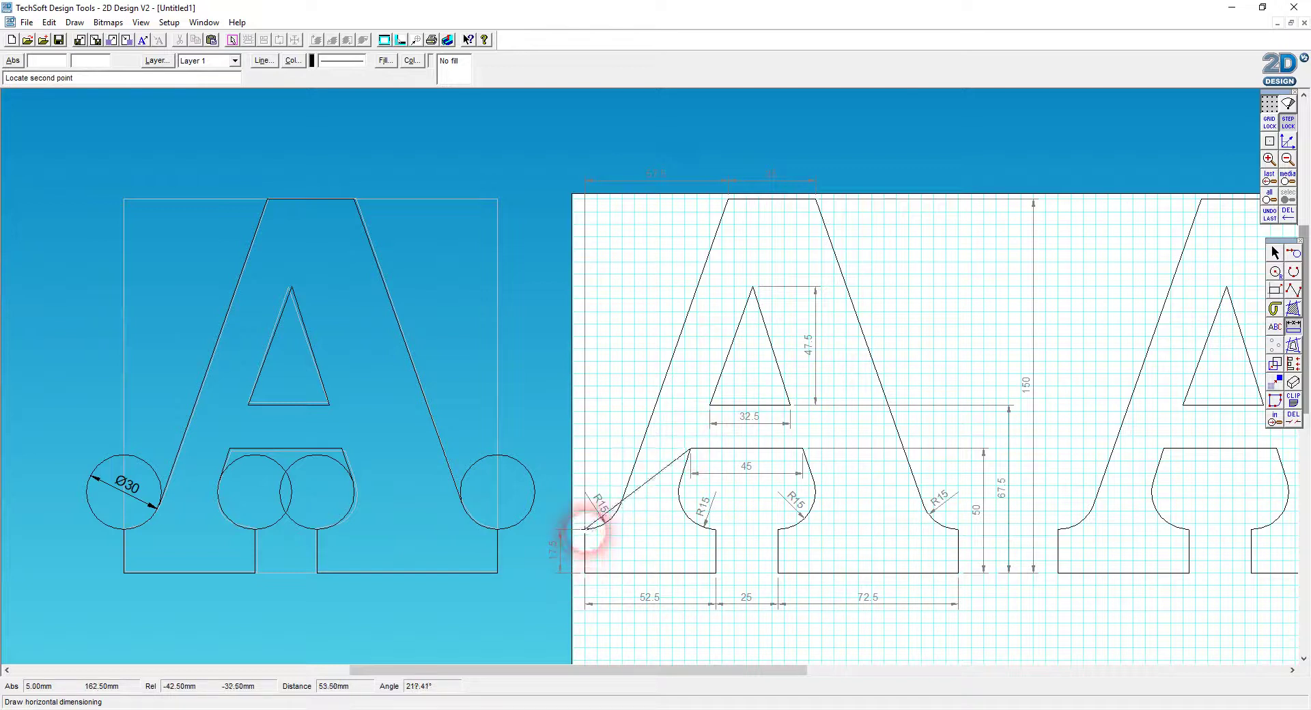
click(585, 530)
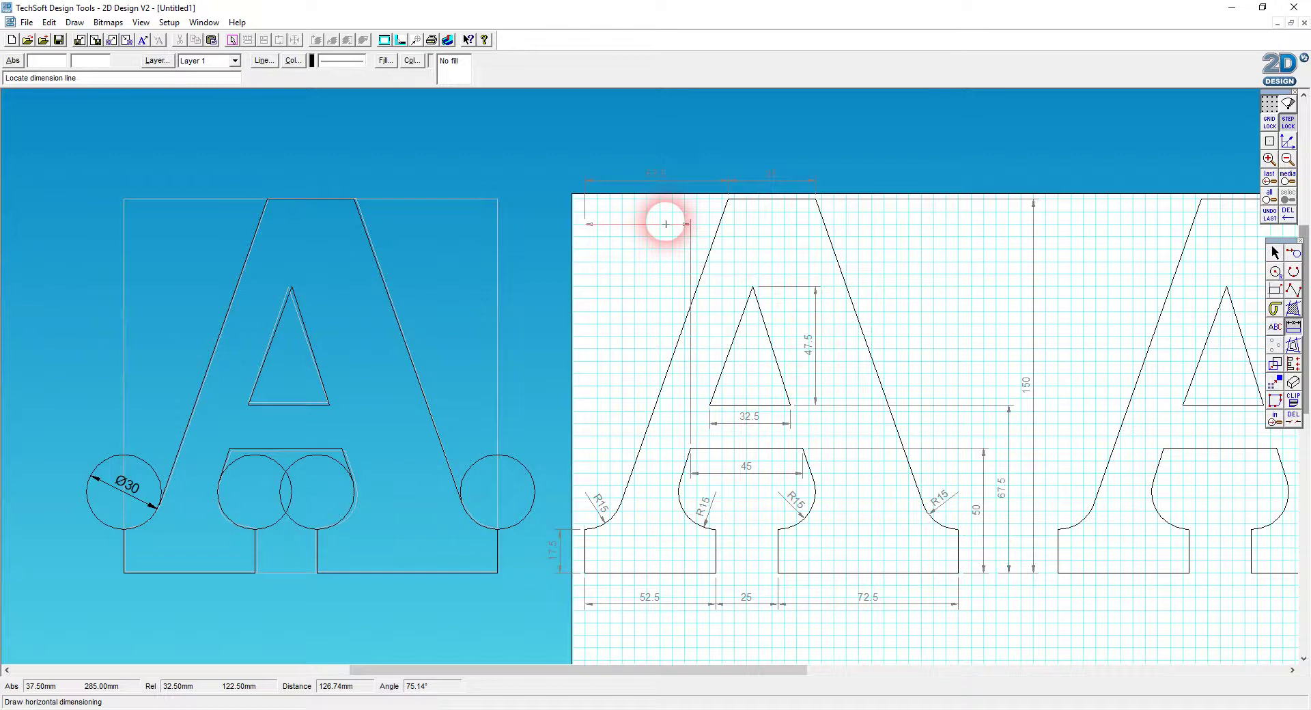
click(666, 223)
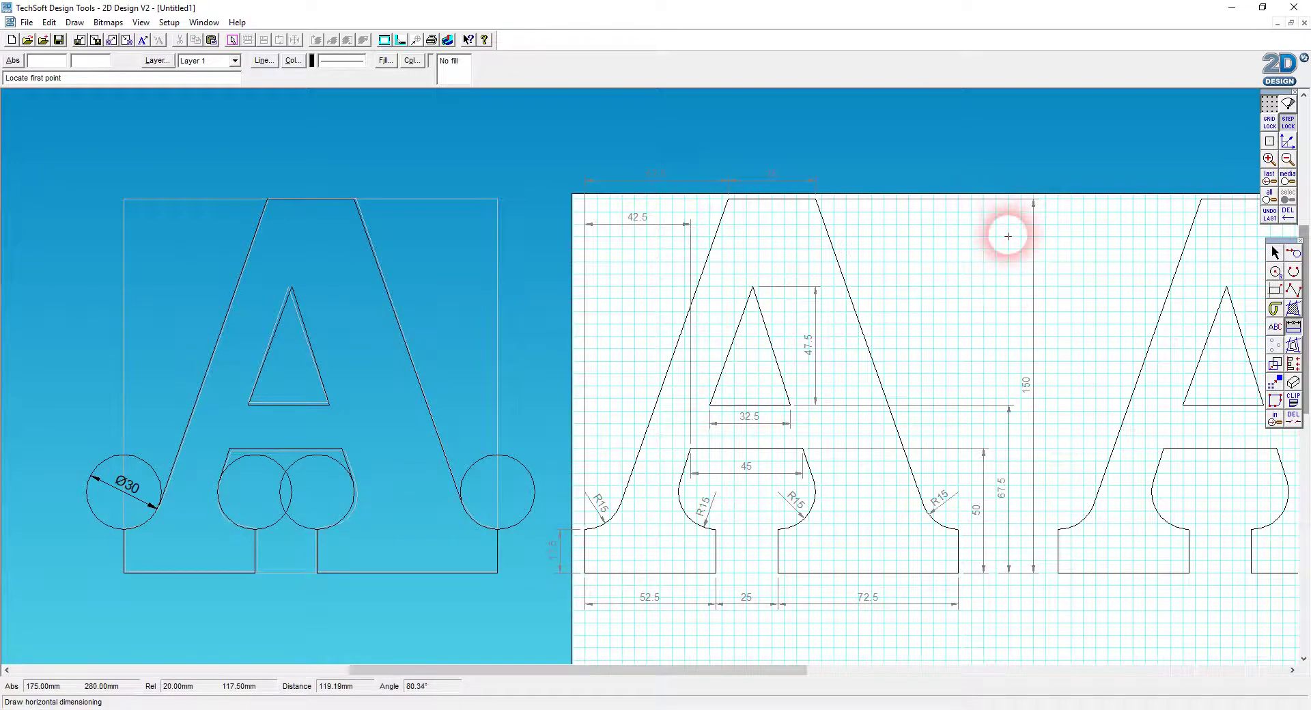